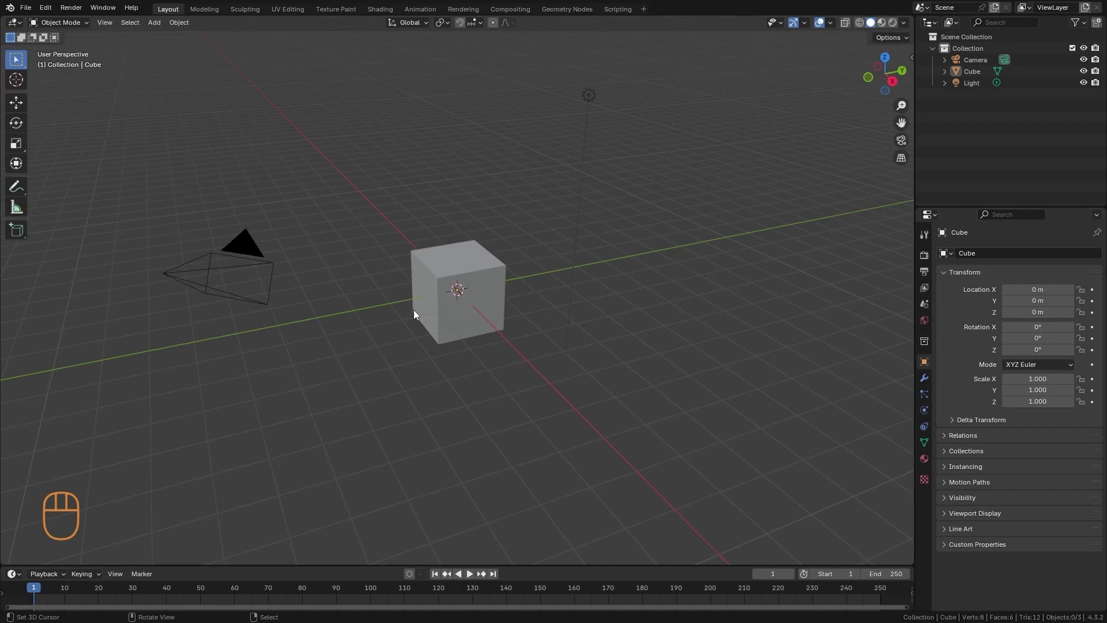
Assign L as the keyboard shortcut for the Move tool
right_click(17, 102)
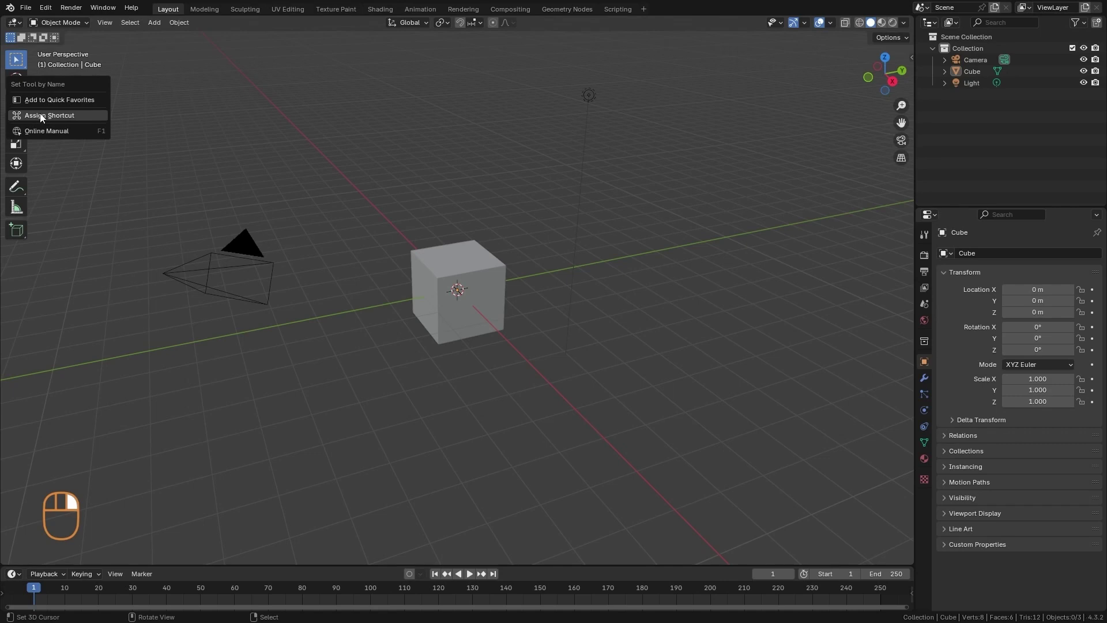
click(36, 113)
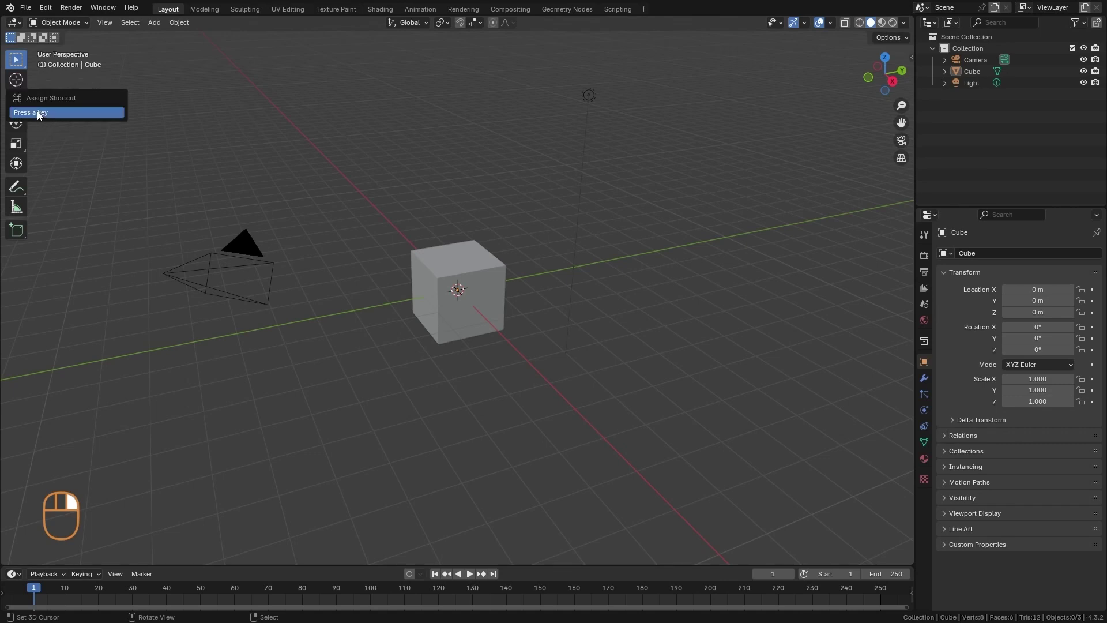
right_click(36, 112)
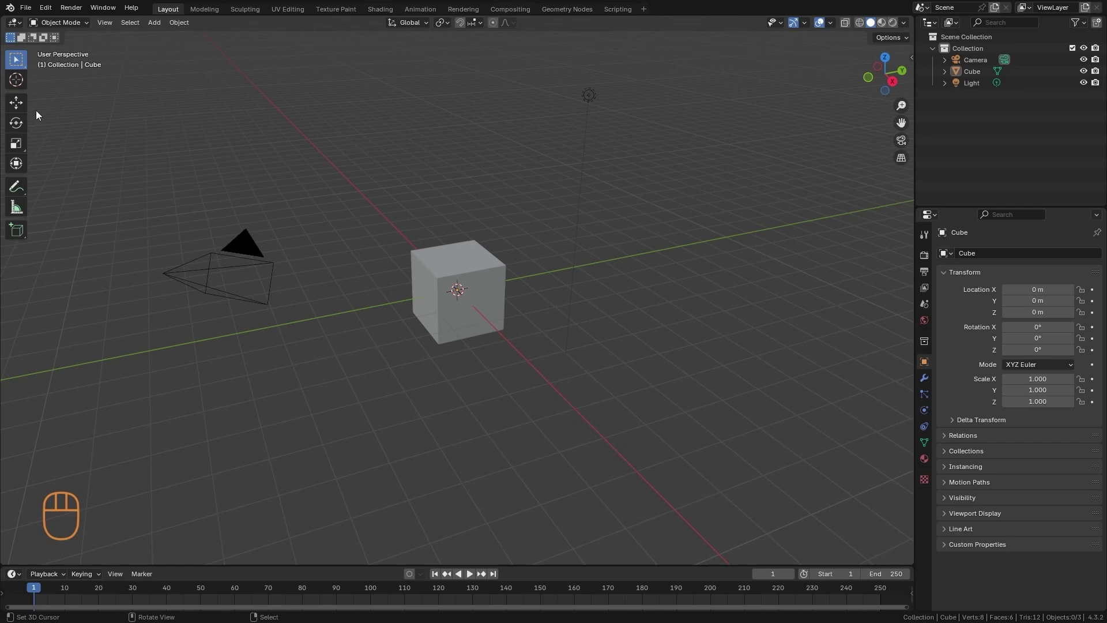
Select the cube, activate the Move tool, raise the cube about 1.63 m along Z, shift it along Y, and undo both moves
click(448, 288)
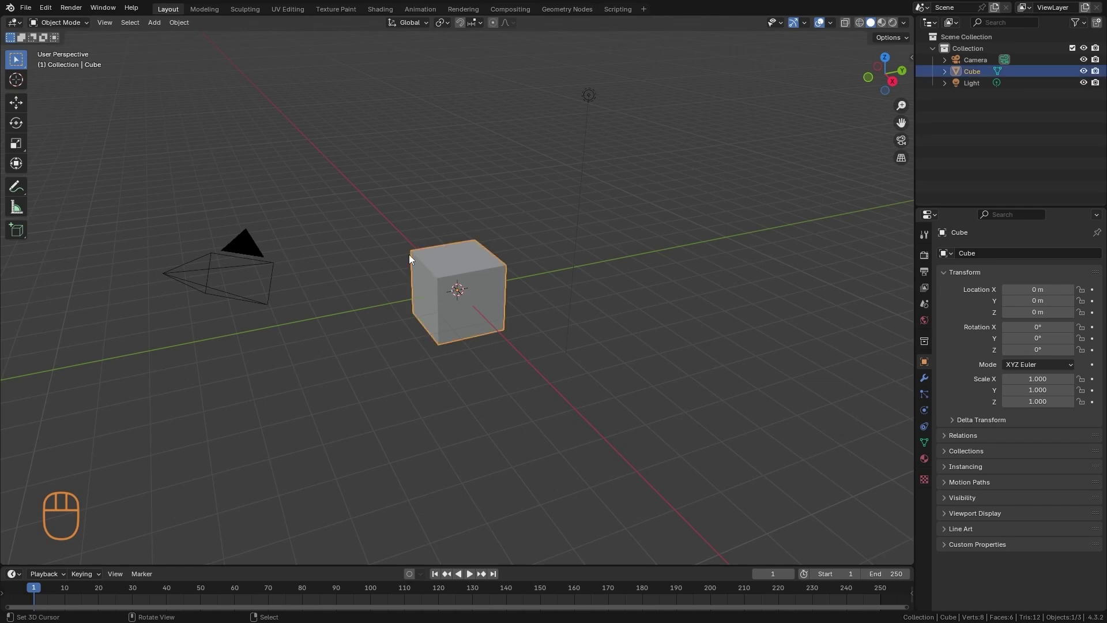
key(l)
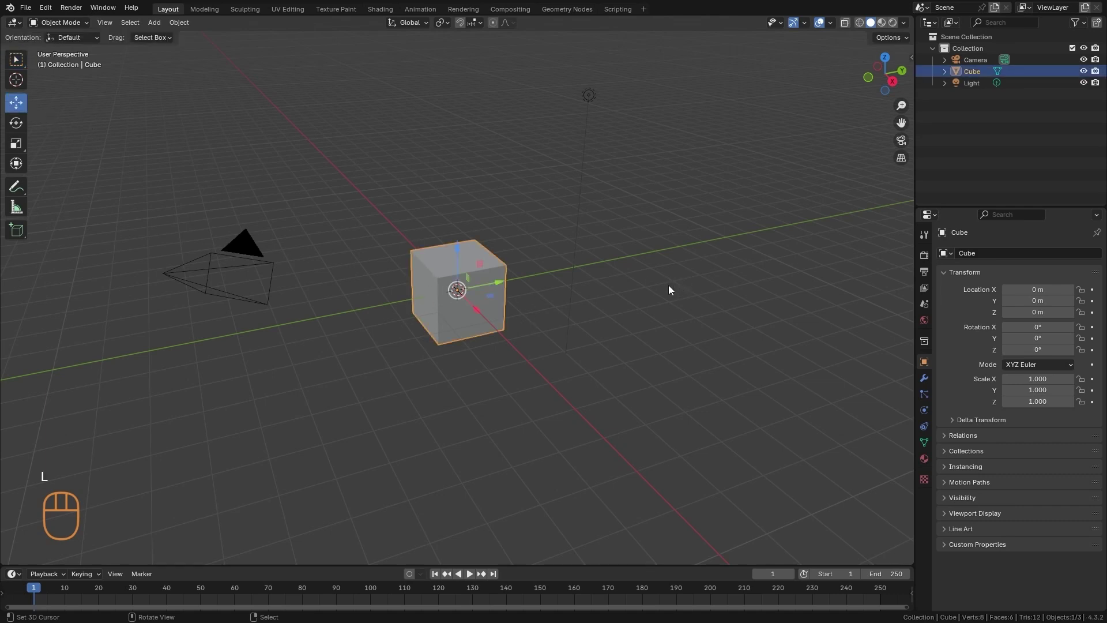
drag(458, 248, 459, 194)
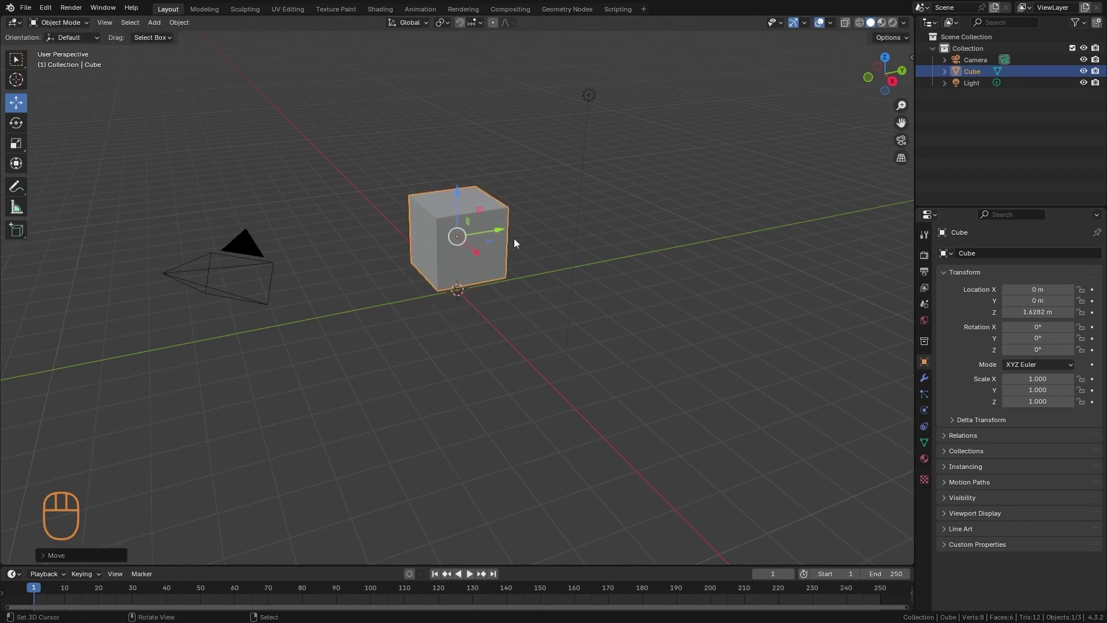
drag(500, 229, 618, 271)
key(ctrl+z)
key(ctrl+z)
key(ctrl+z)
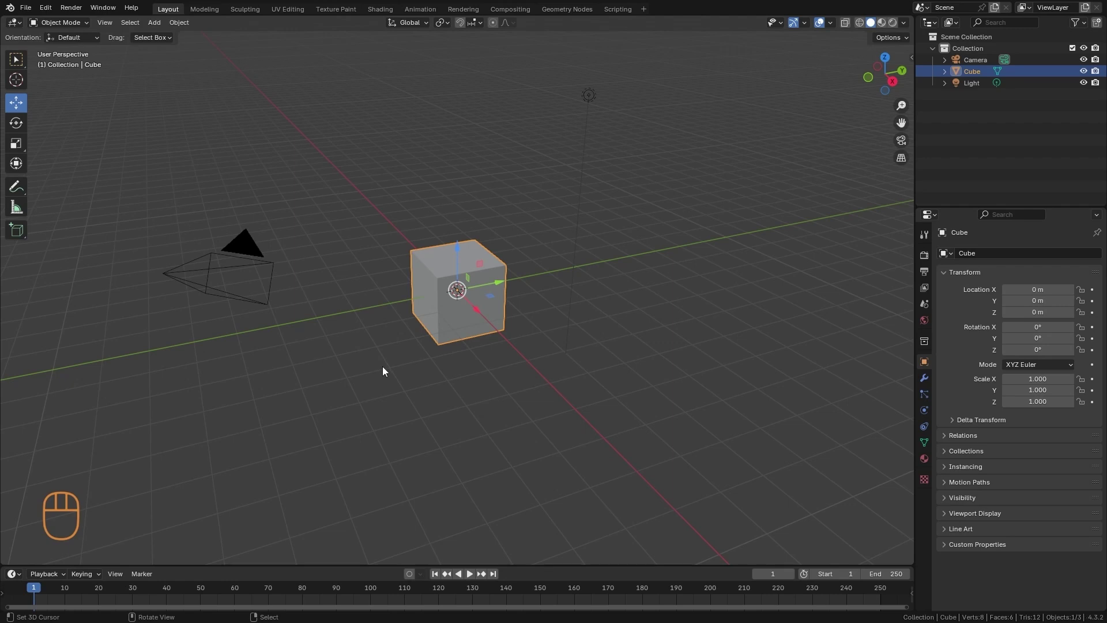
Remove the custom keyboard shortcut from the Move tool
right_click(19, 102)
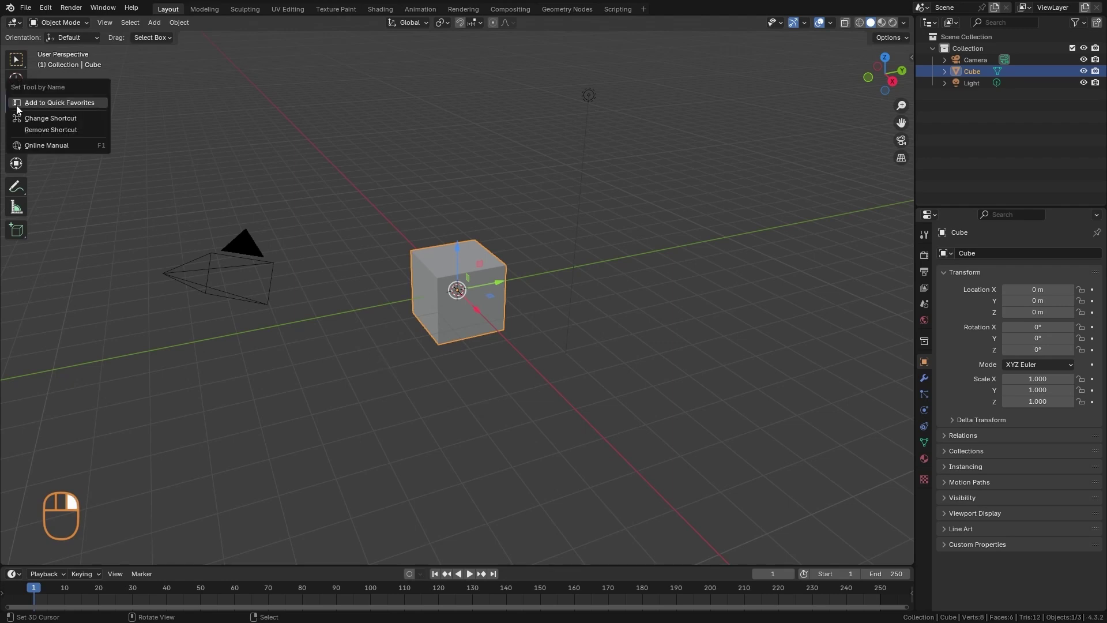
click(62, 130)
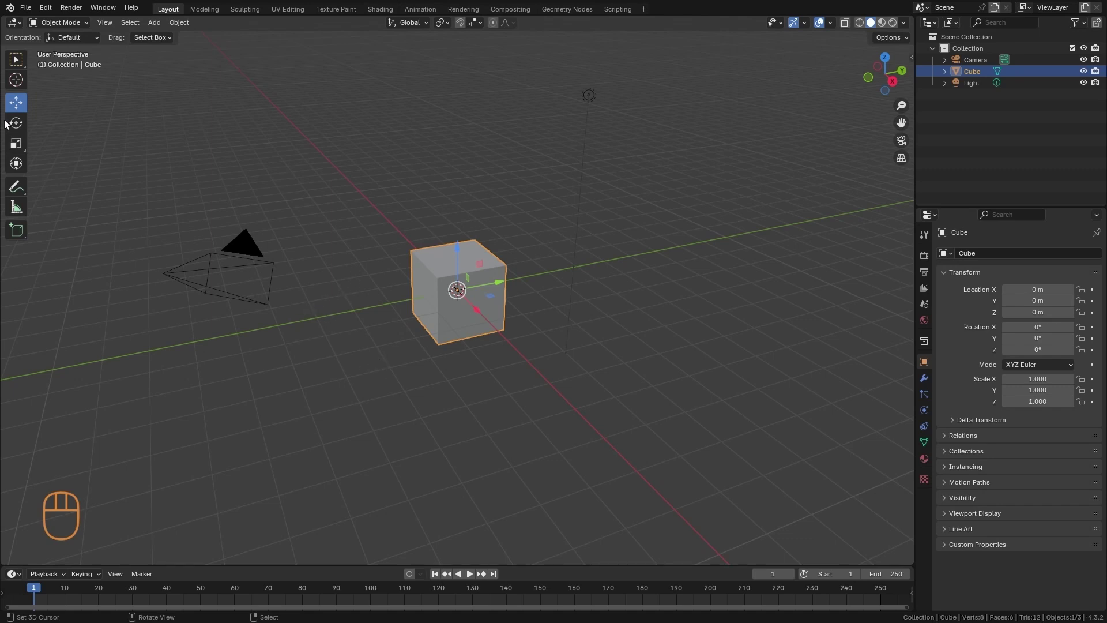
Open the Keymap preferences, collapse the general options and expand the 3D View (Global) shortcut list
click(45, 7)
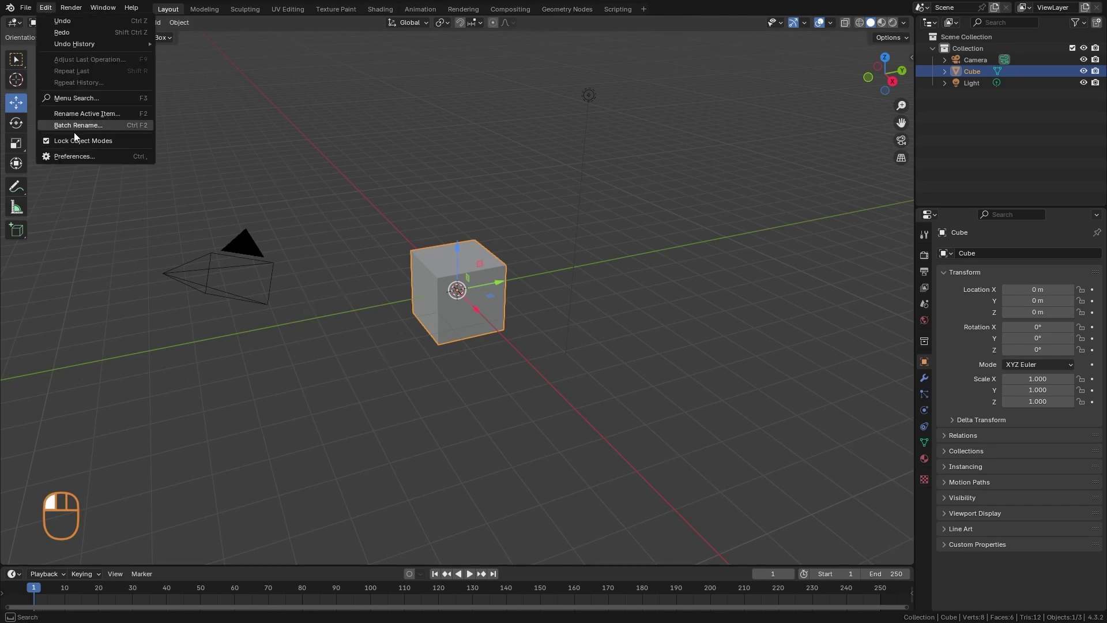
click(71, 155)
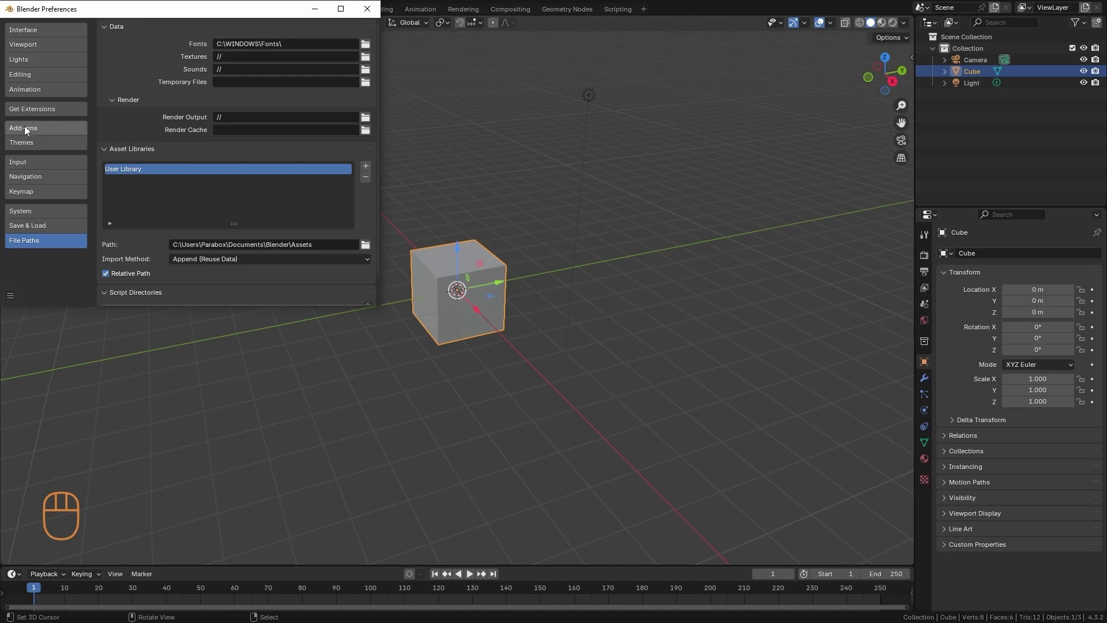
click(32, 190)
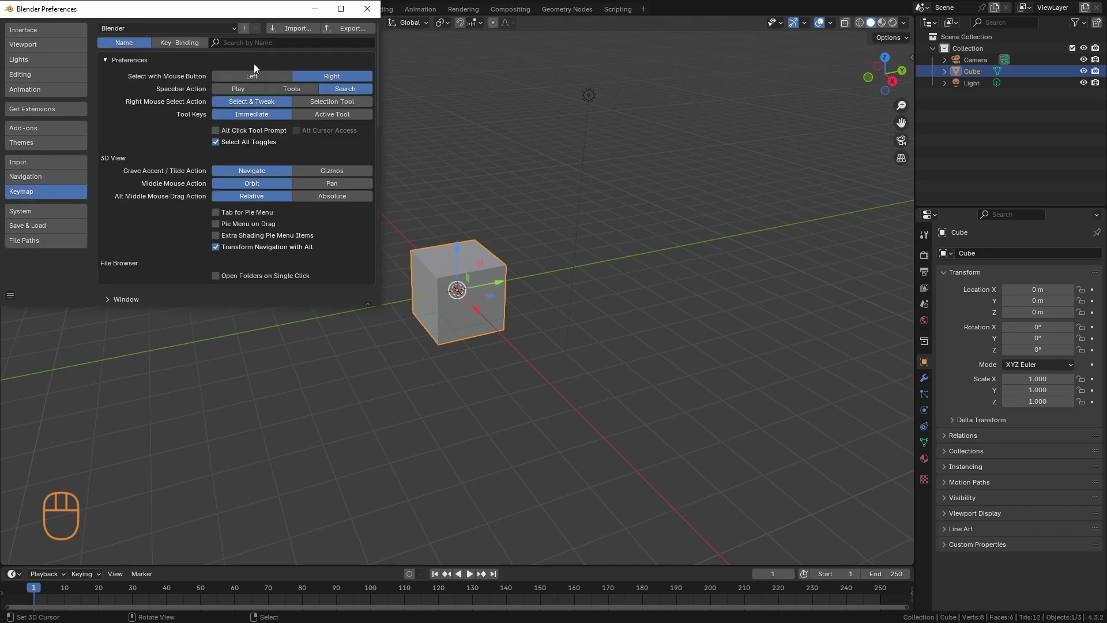
click(109, 61)
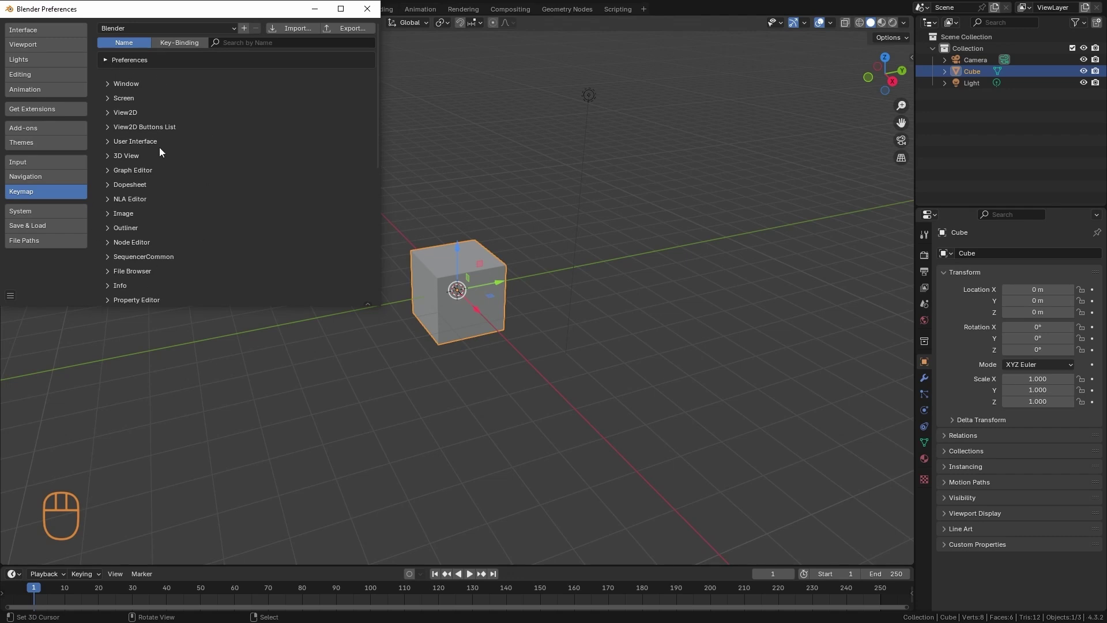
click(107, 156)
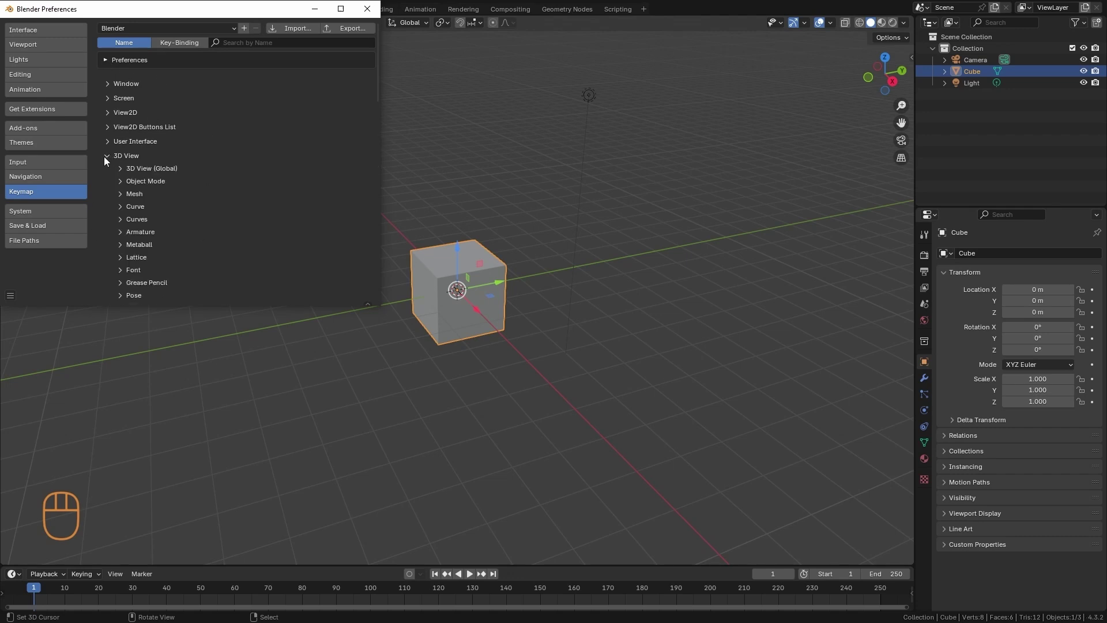
click(120, 169)
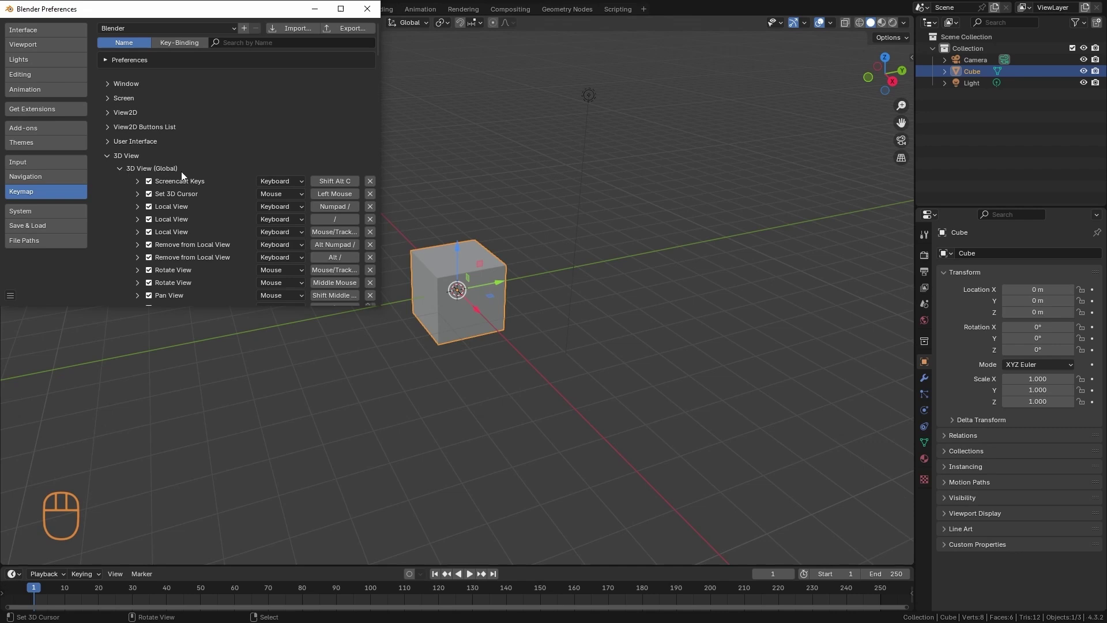
Reassign the Local View shortcut bound to / in the 3D View (Global) keymap to Home
scroll(219, 255, down, 2)
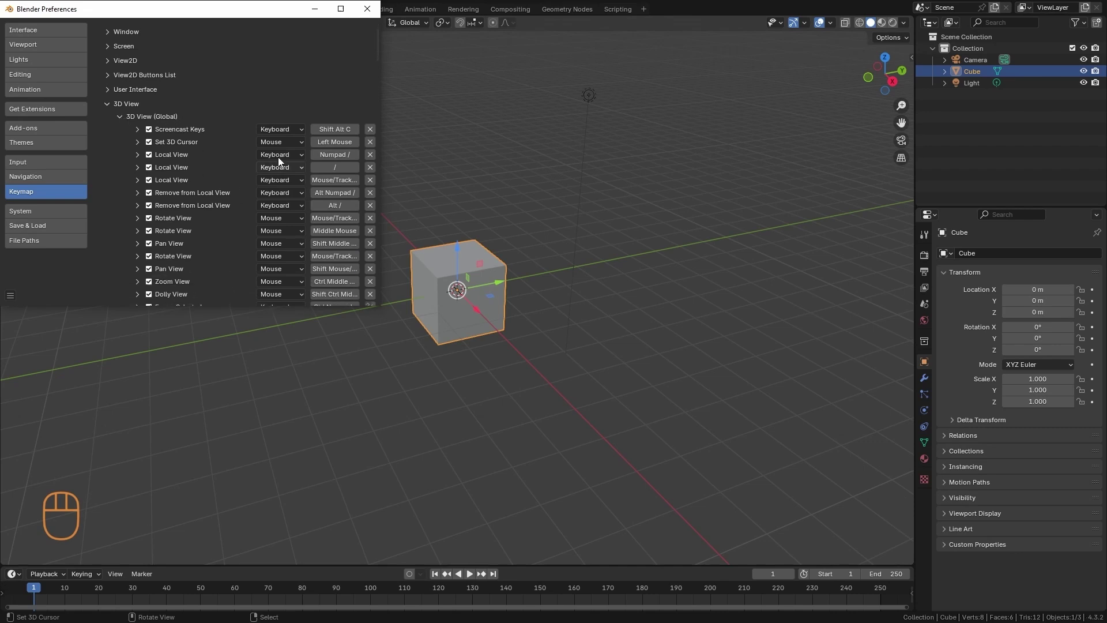
scroll(344, 164, down, 3)
scroll(337, 224, down, 2)
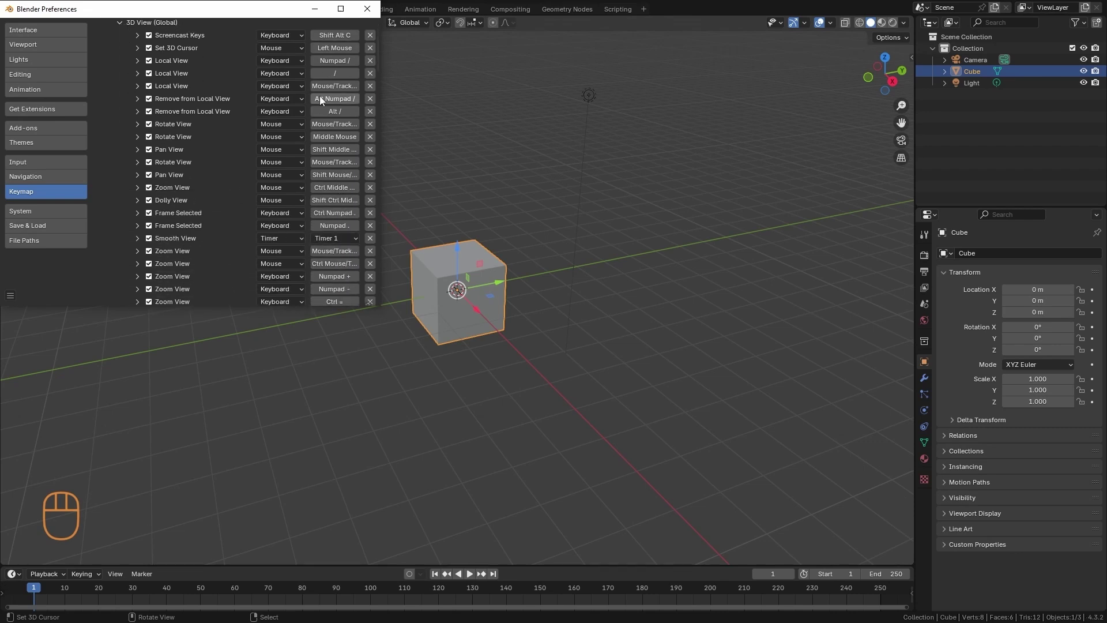
scroll(328, 86, up, 3)
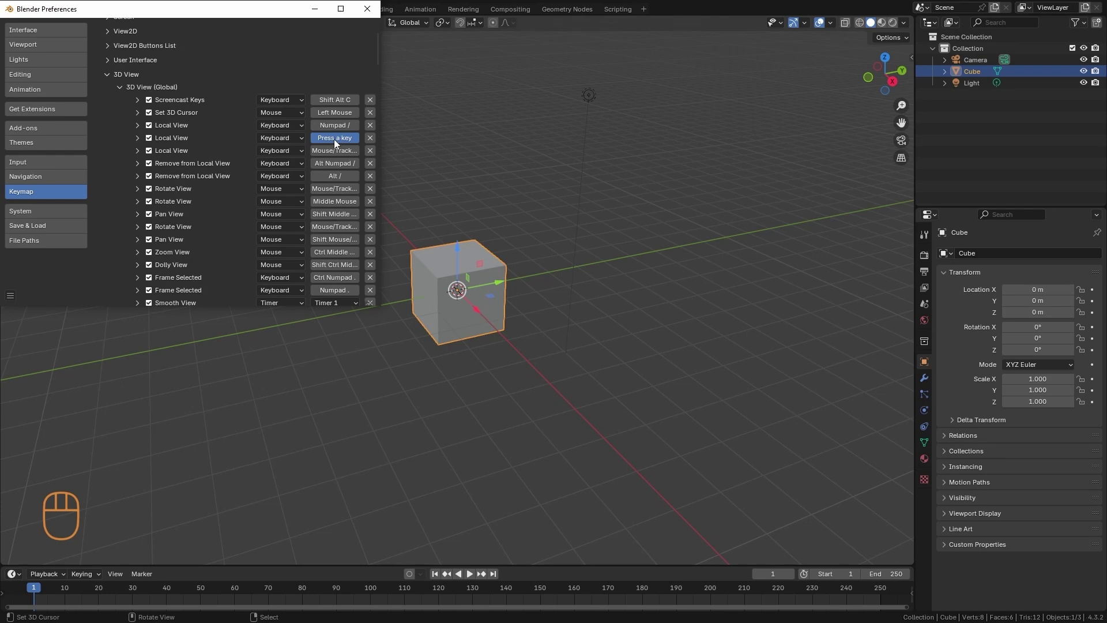
key(Home)
Minimize the preferences and test the Home shortcut by isolating the cube in Local View and returning to the full scene
click(316, 9)
scroll(727, 248, down, 5)
alt+shift+right_drag(697, 304, 500, 281)
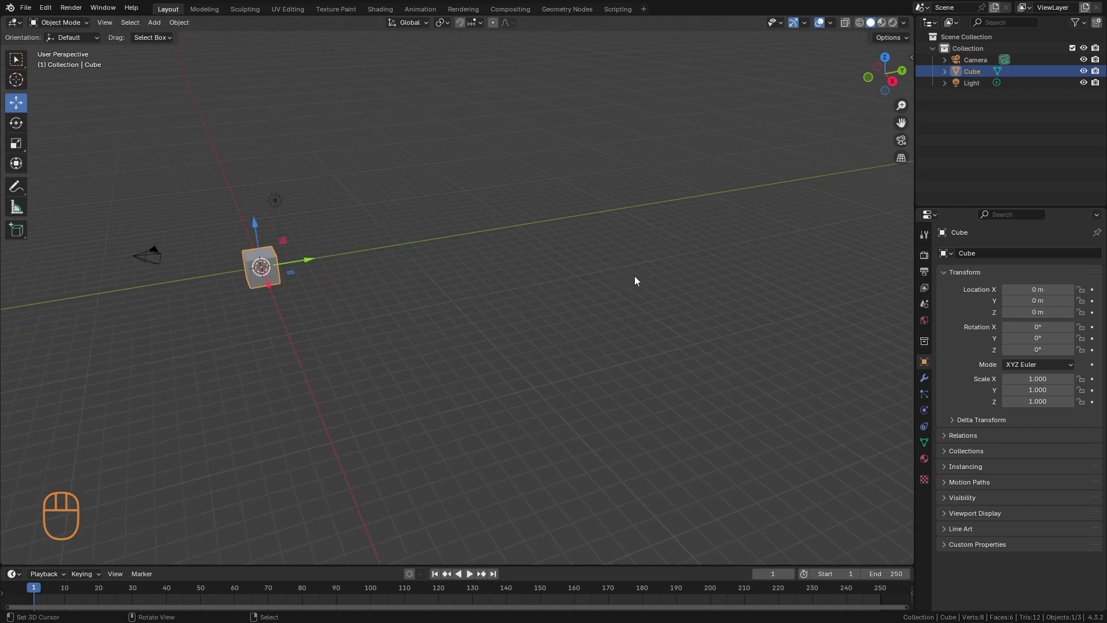
key(Home)
ctrl+alt+drag(633, 279, 571, 310)
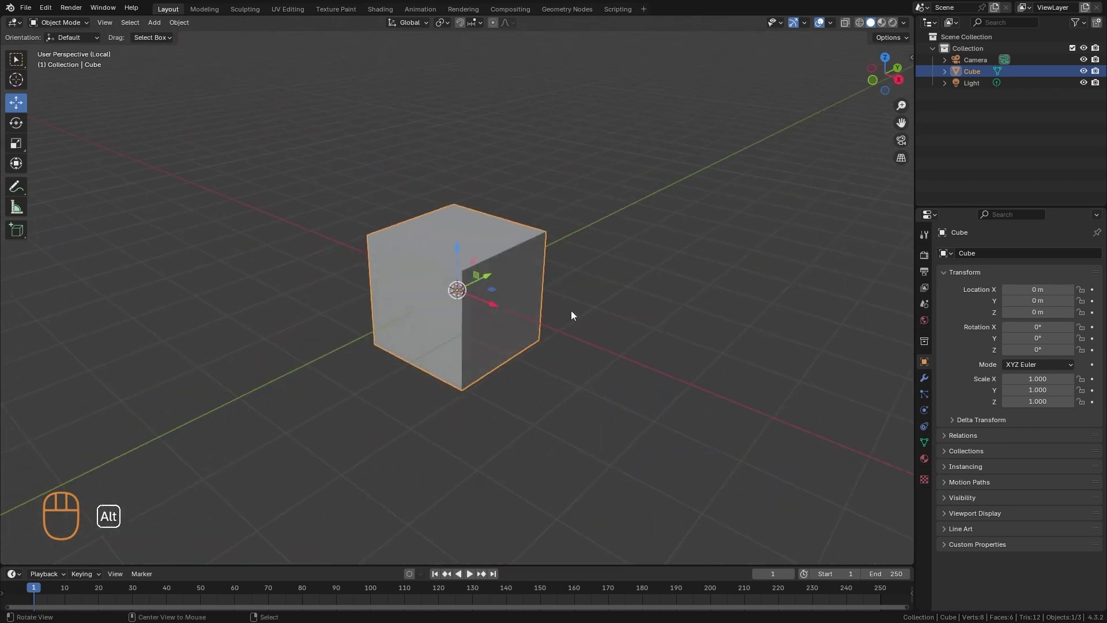
scroll(461, 253, up, 2)
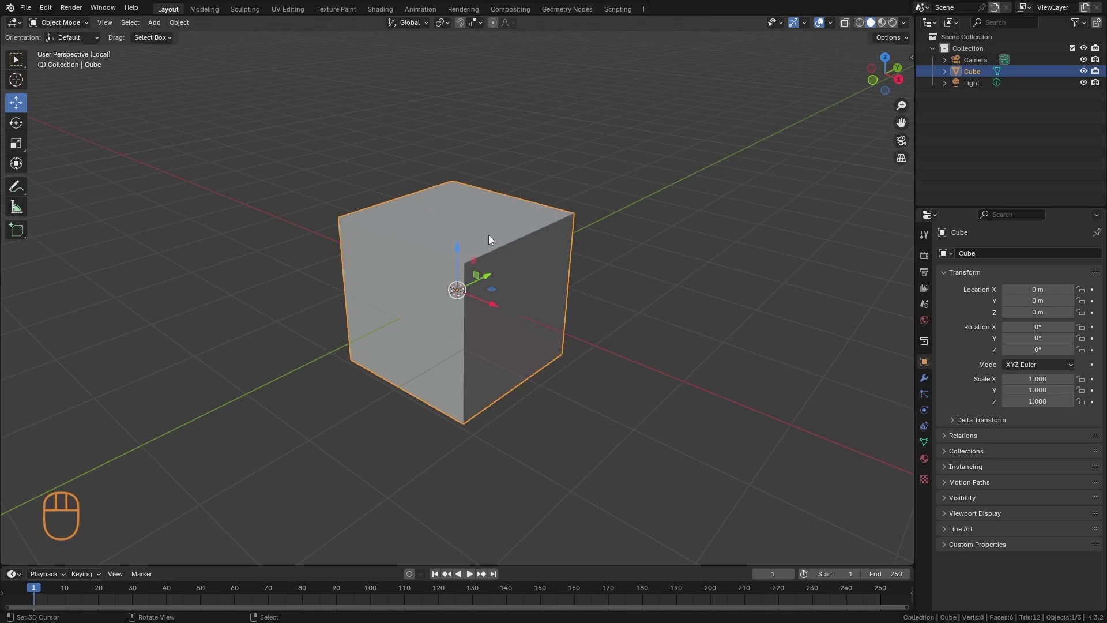
key(Home)
alt+drag(331, 281, 579, 319)
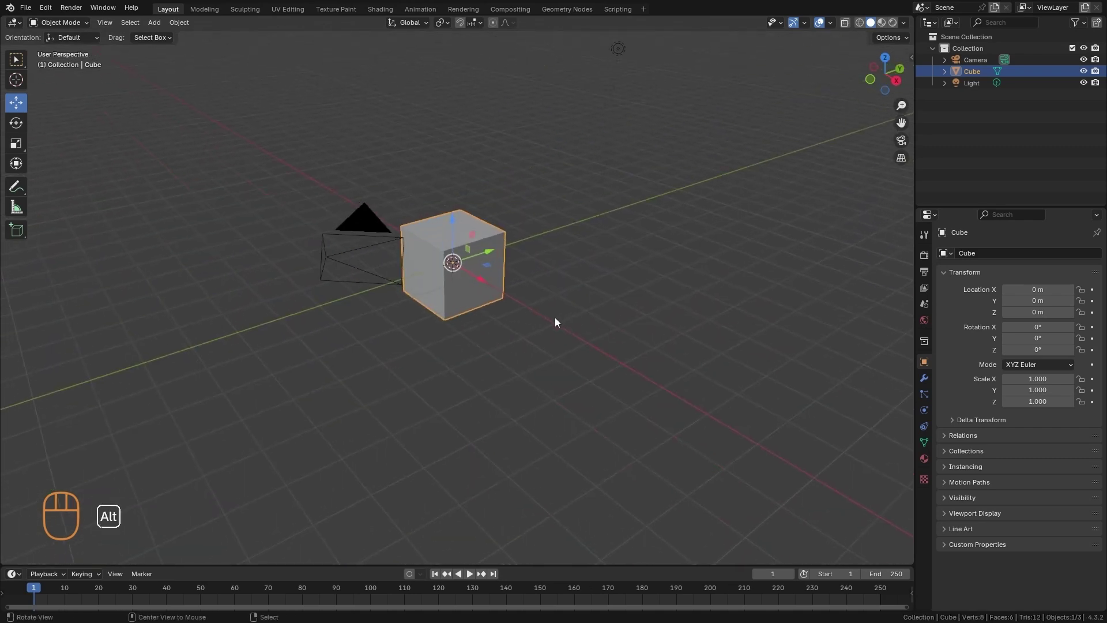
Return to the preferences and restore the modified Local View shortcut to its default
key(alt+Tab)
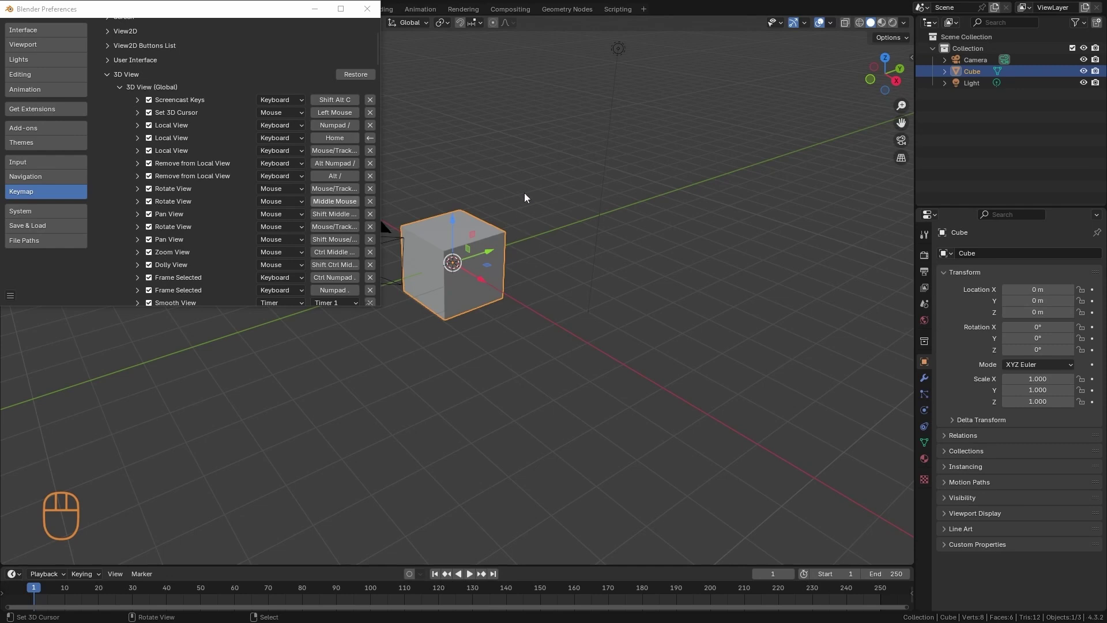
click(370, 143)
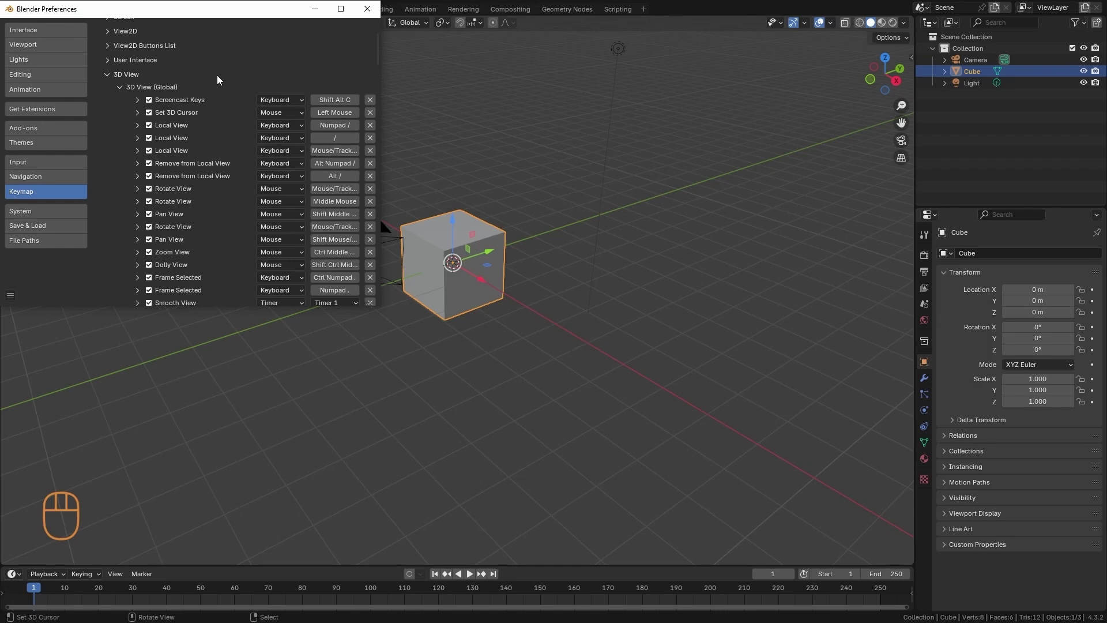
Review the Input and Navigation preferences
click(41, 163)
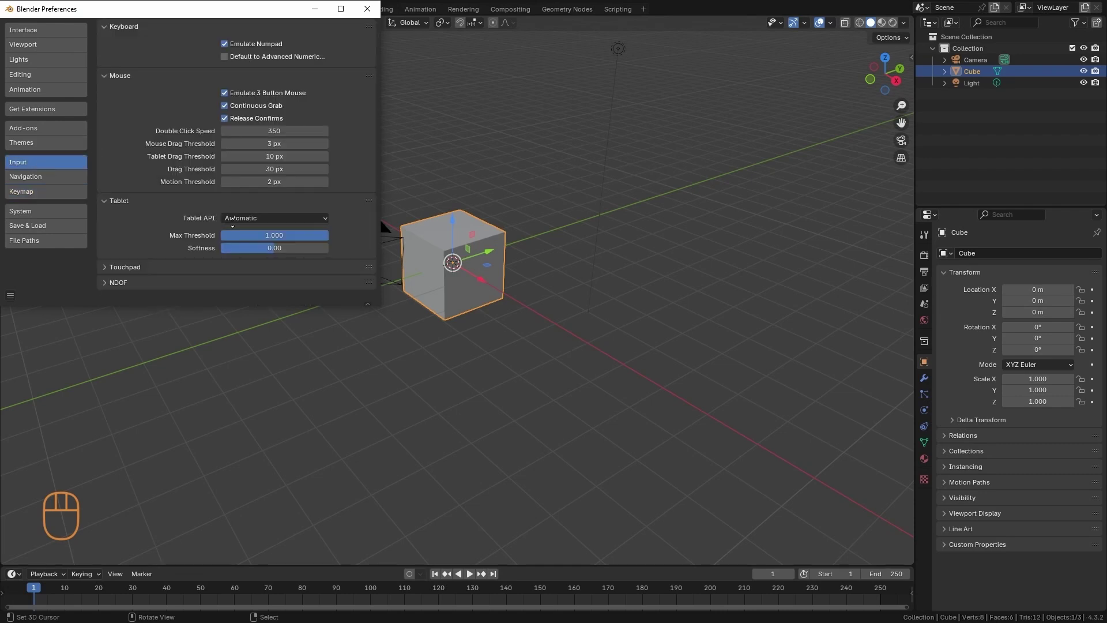
click(35, 178)
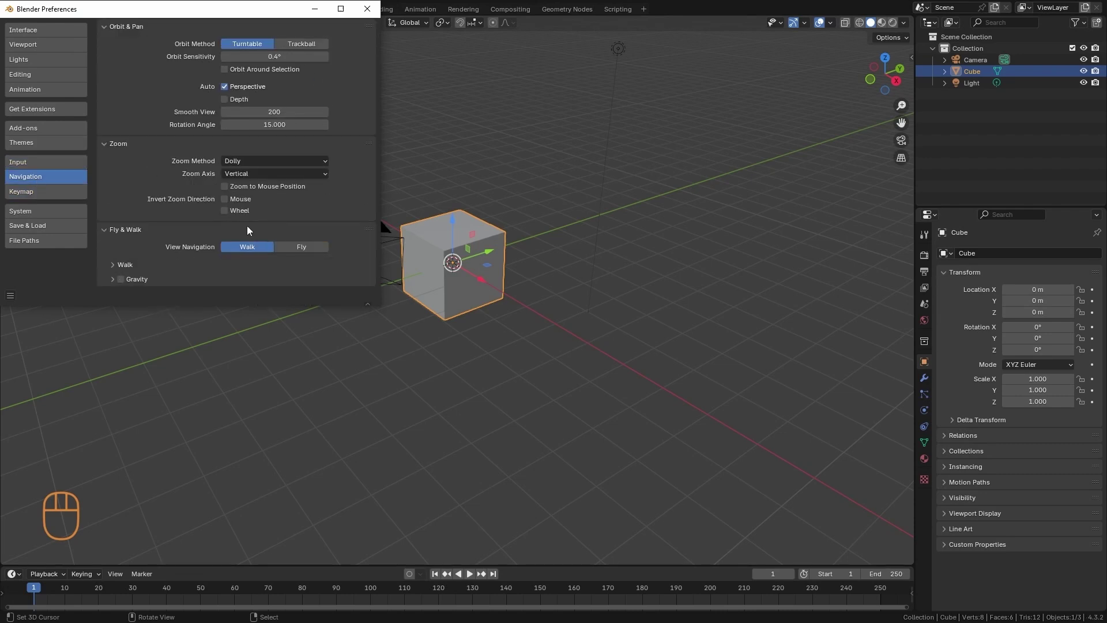
click(57, 159)
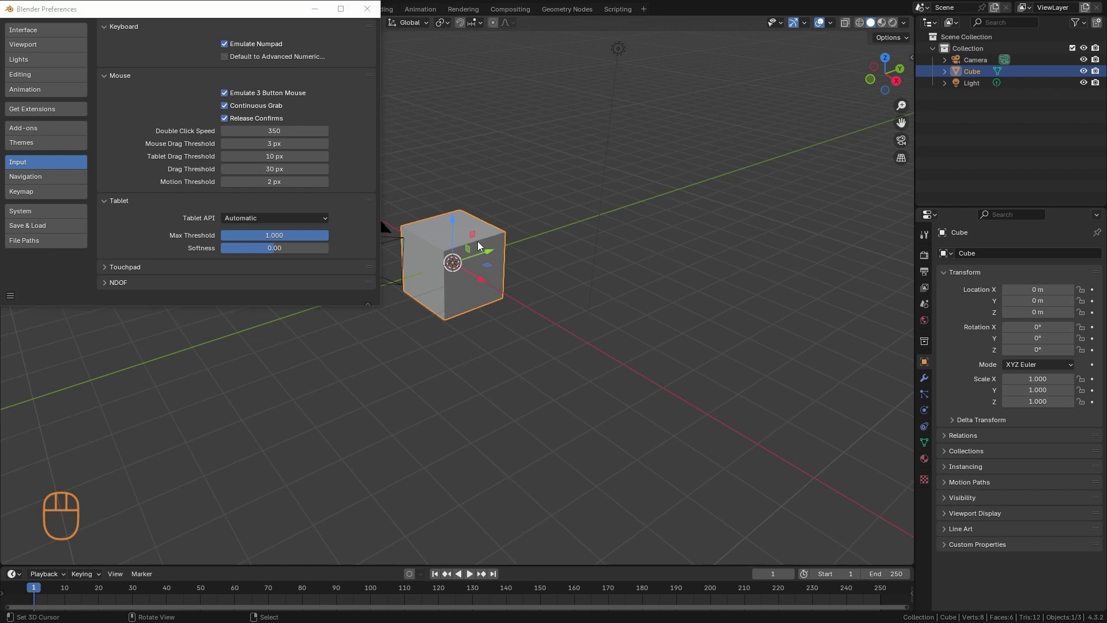
Open the Themes preferences and expand the 3D Viewport colors
click(21, 144)
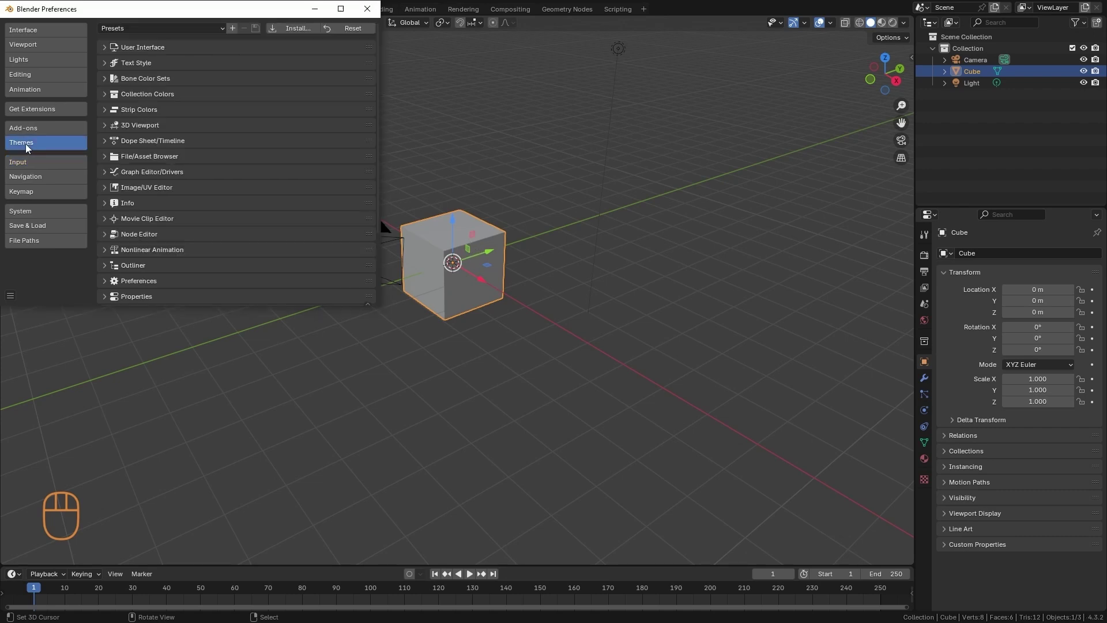
click(110, 128)
scroll(265, 248, down, 2)
scroll(260, 233, down, 4)
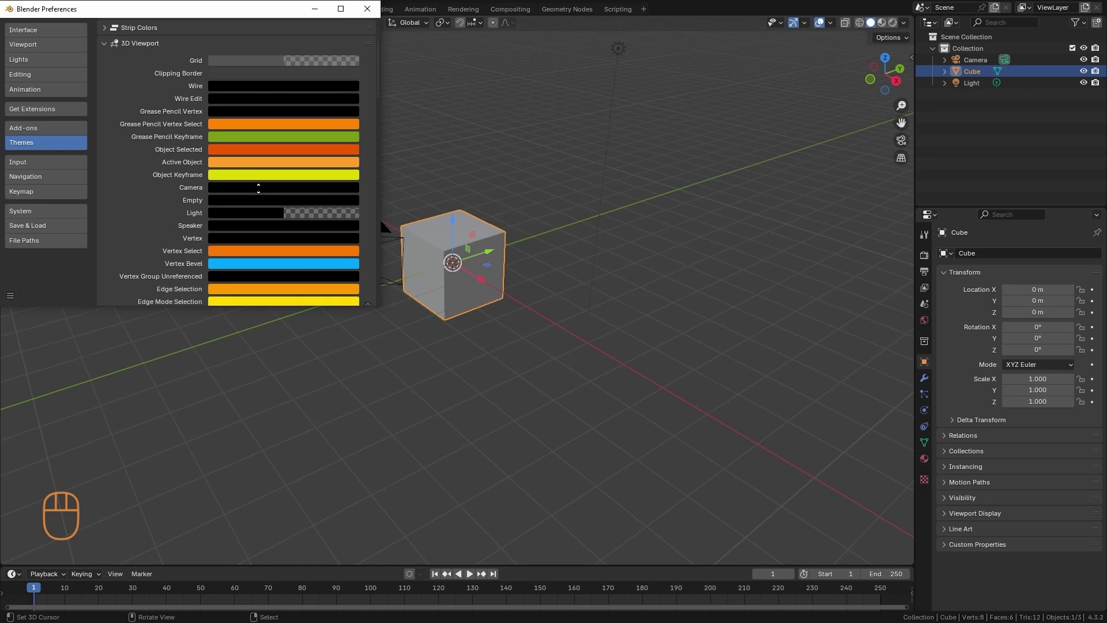
Switch the cube to Edit Mode and frame it beside the preferences window
shift+middle_drag(487, 293, 608, 347)
ctrl+middle_drag(608, 347, 563, 359)
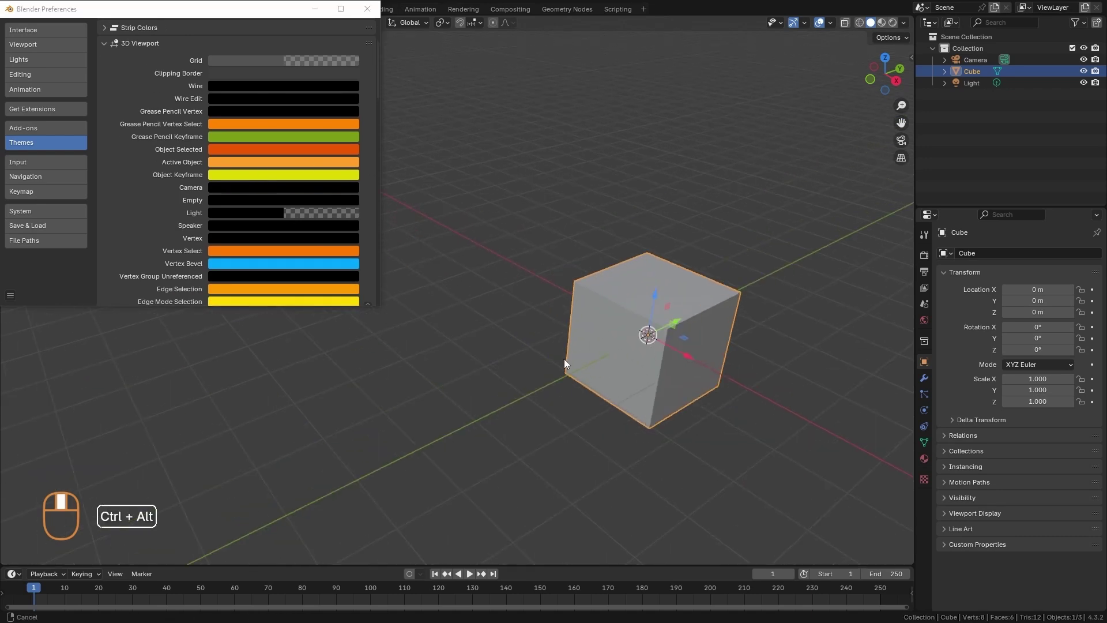
key(Tab)
shift+middle_drag(774, 324, 665, 287)
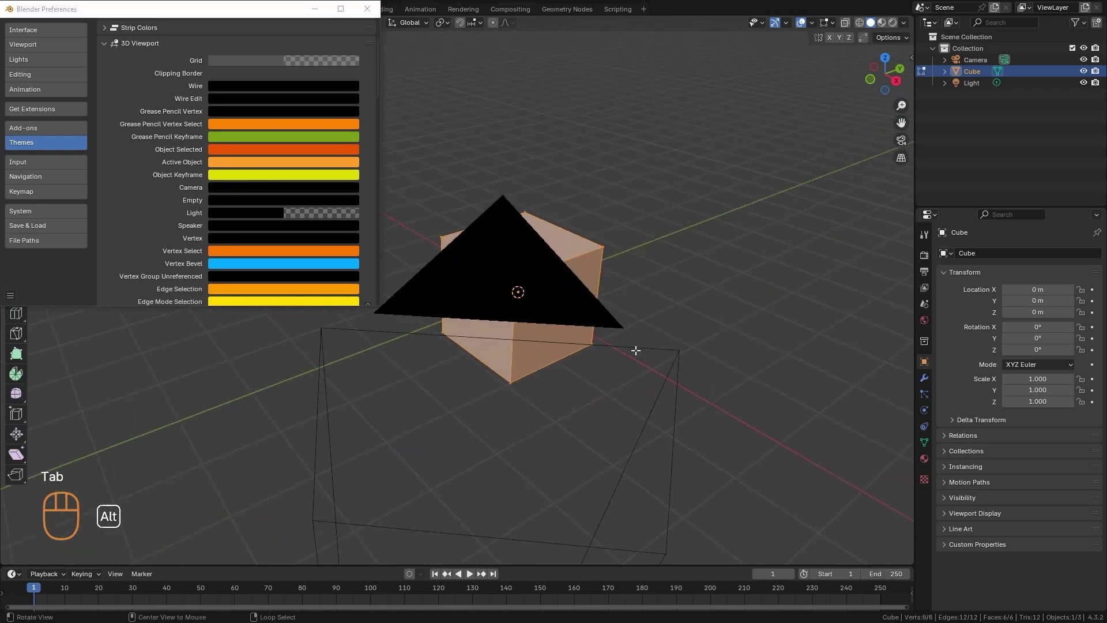
mouse_move(635, 351)
middle_down()
mouse_move(679, 343)
mouse_move(635, 355)
middle_up()
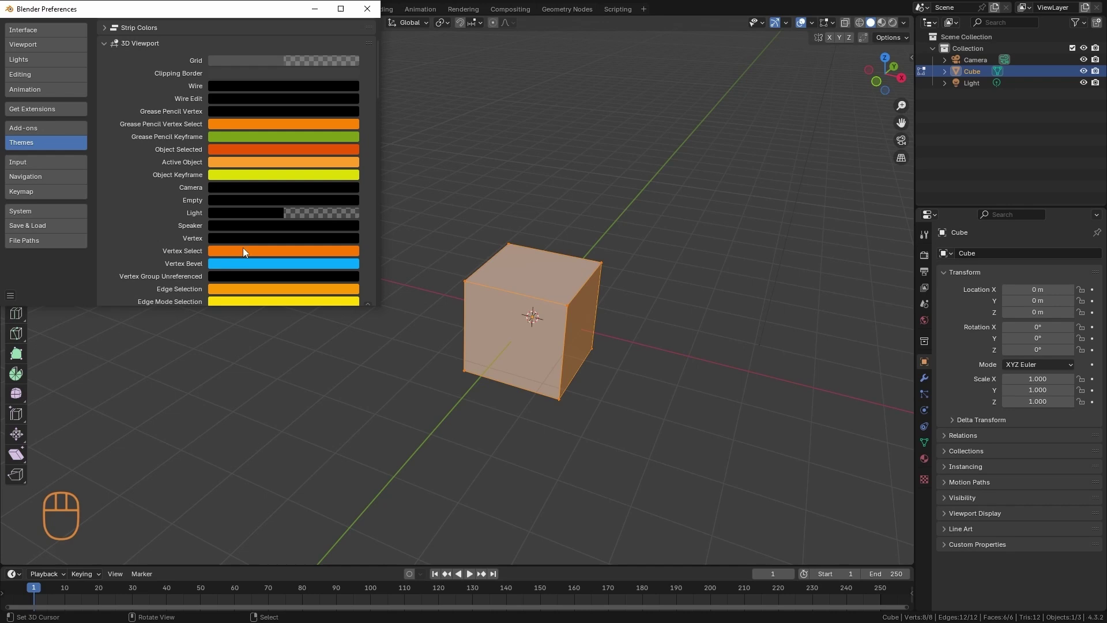
Set the 3D Viewport theme's Vertex Select color to magenta with hue 0.865 and its Edge Selection color to red
click(258, 250)
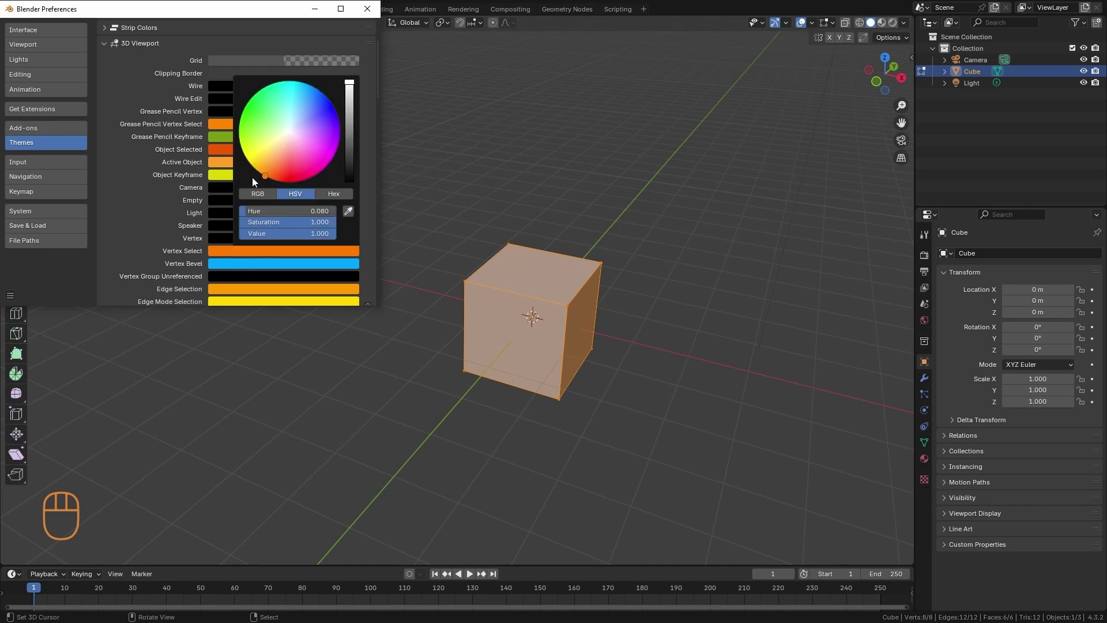
drag(295, 175, 334, 175)
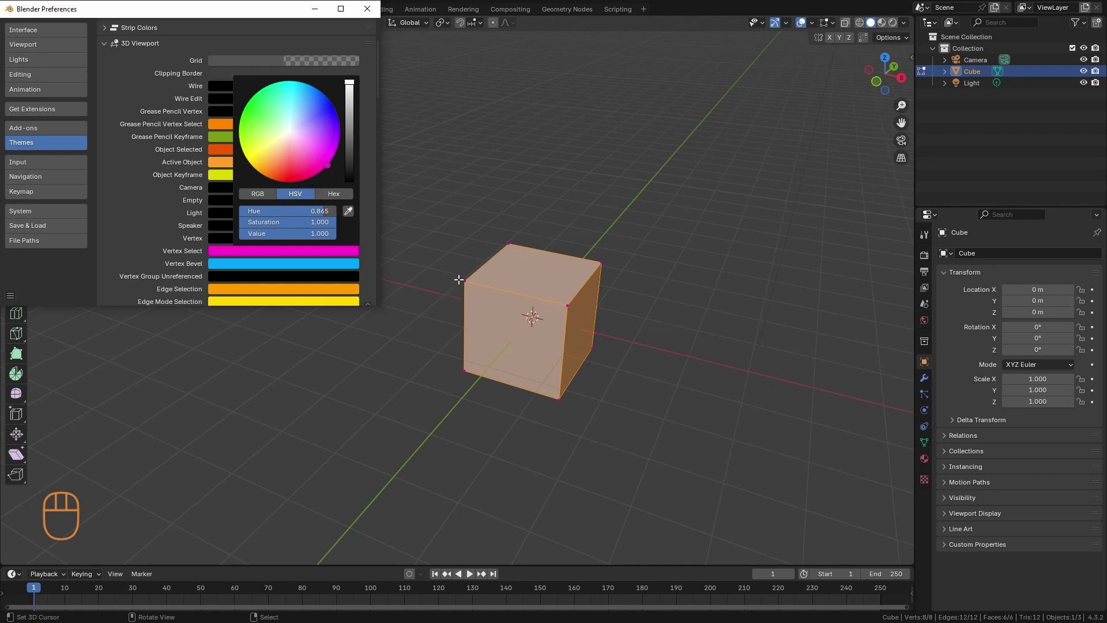
click(259, 288)
drag(269, 214, 279, 242)
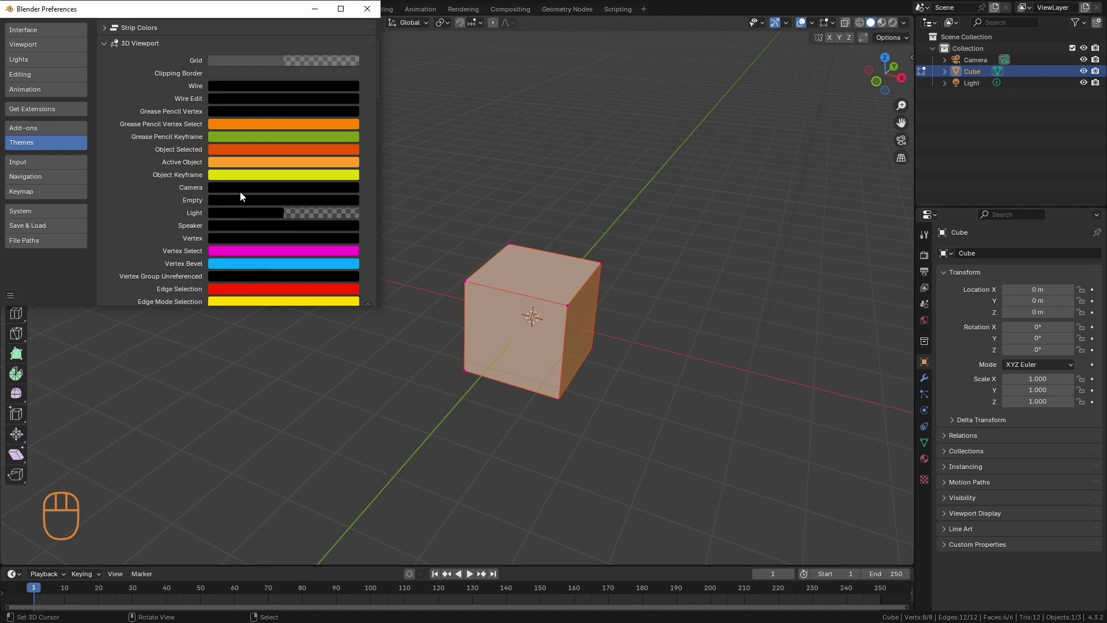
Set the 3D Viewport theme's Face Selection color to yellow with hue 0.178 and inspect the cube from several angles
scroll(291, 156, down, 5)
scroll(290, 157, down, 2)
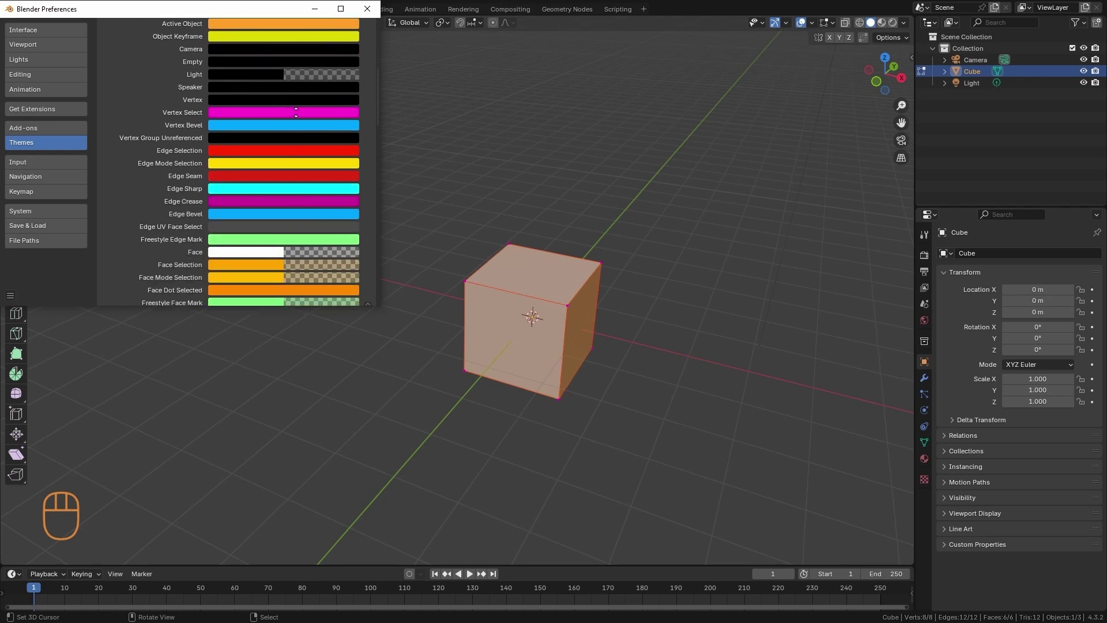
click(261, 255)
drag(261, 152, 234, 151)
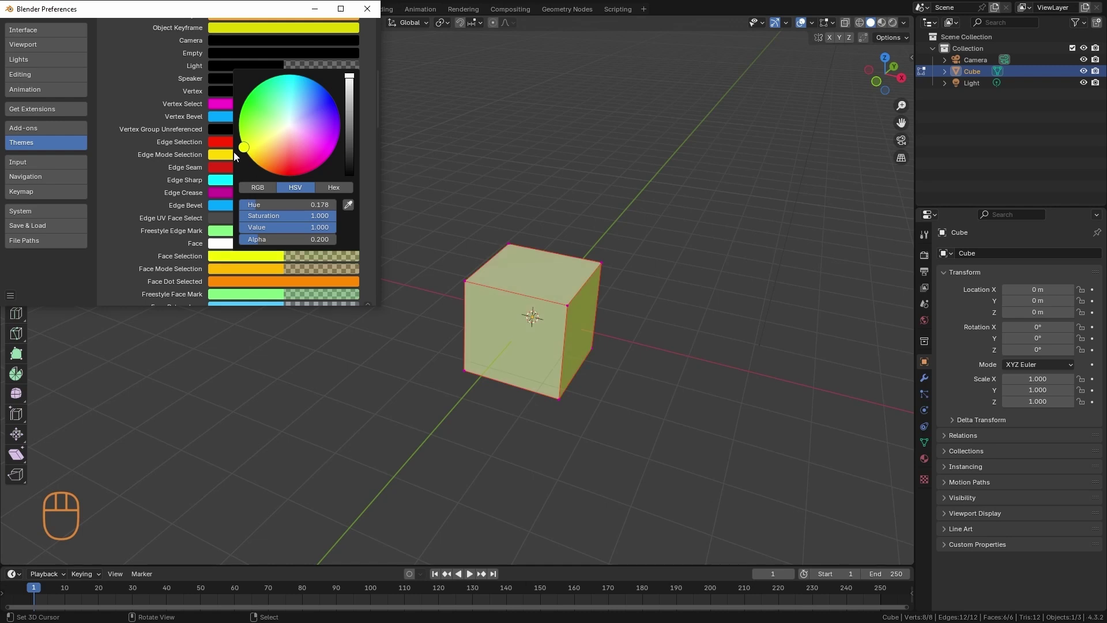
alt+drag(578, 339, 706, 392)
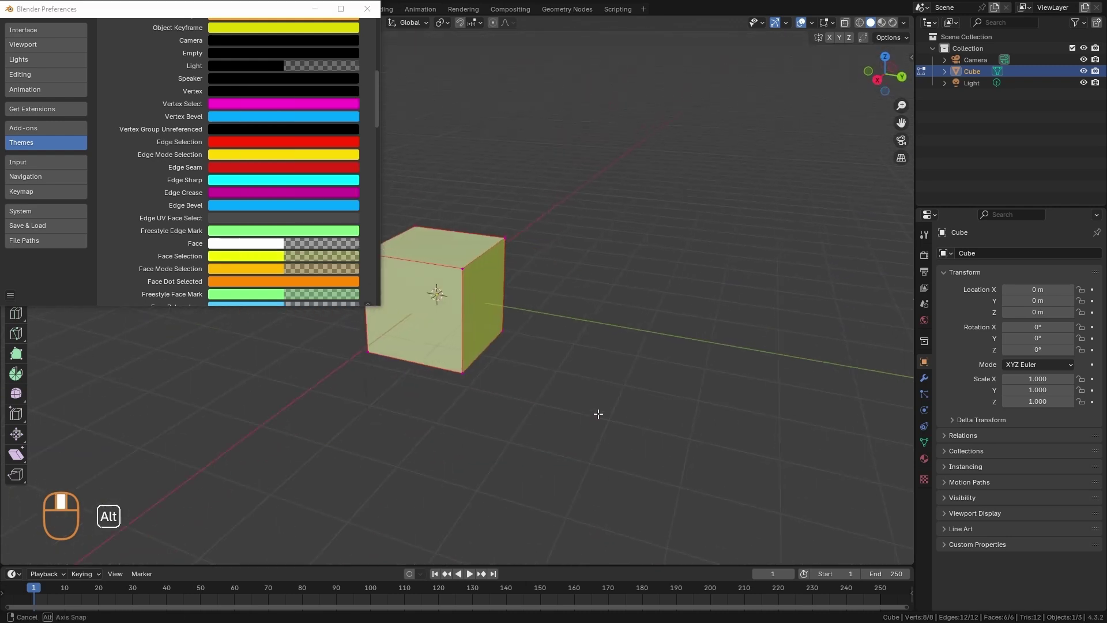
alt+middle_drag(598, 414, 585, 425)
shift+middle_drag(585, 426, 657, 391)
ctrl+middle_drag(682, 276, 683, 345)
alt+middle_drag(649, 349, 651, 310)
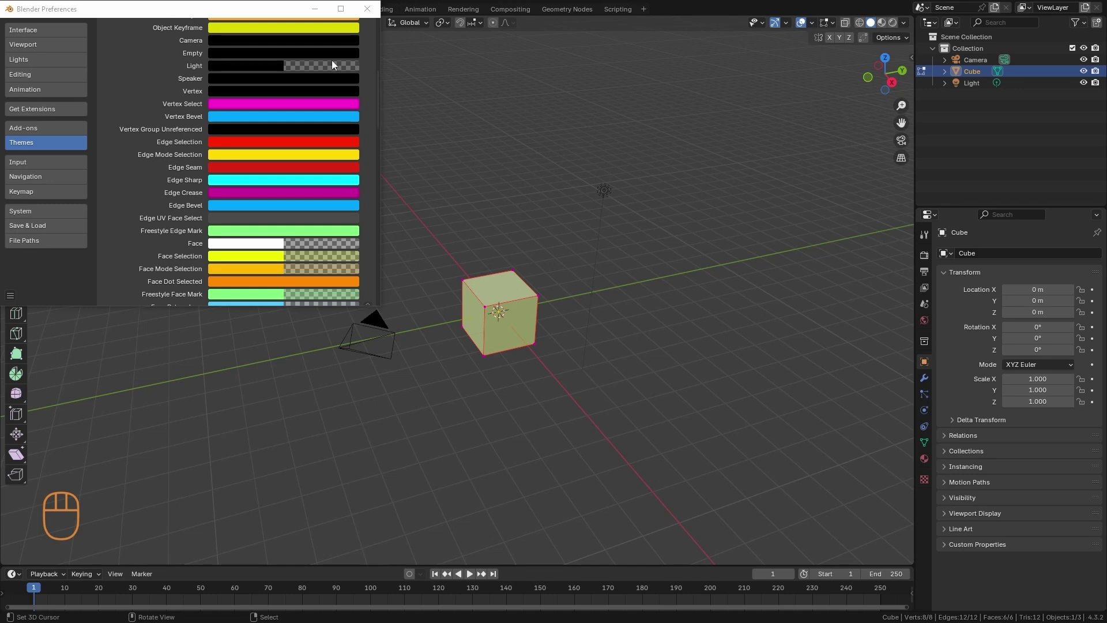
Reset the theme to its default colors and close the preferences window
middle_drag(332, 65, 335, 280)
click(362, 29)
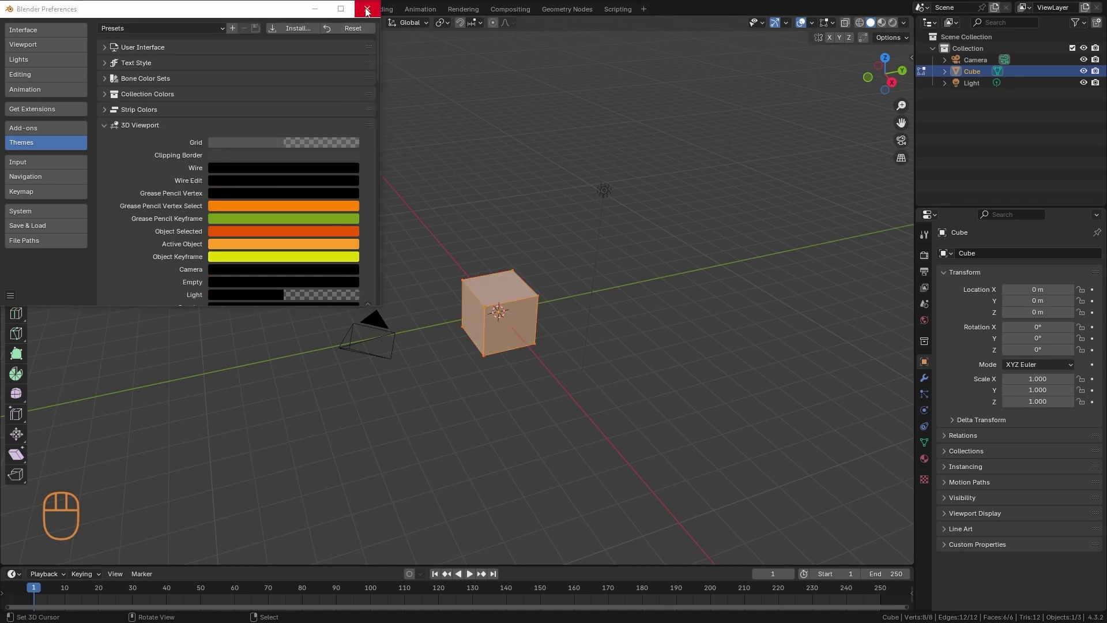
click(367, 9)
Return the cube to Object Mode and activate the Select Box tool
key(Tab)
ctrl+alt+right_drag(534, 412, 558, 321)
mouse_move(558, 321)
alt+shift+right_down()
mouse_move(575, 333)
mouse_move(555, 321)
alt+shift+right_up()
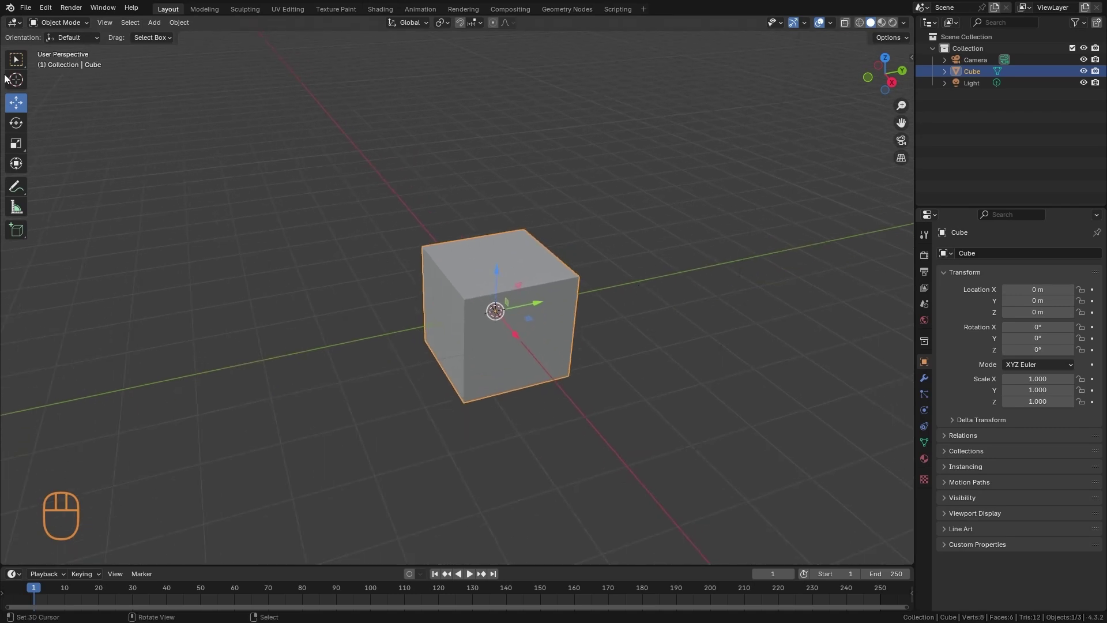
click(15, 60)
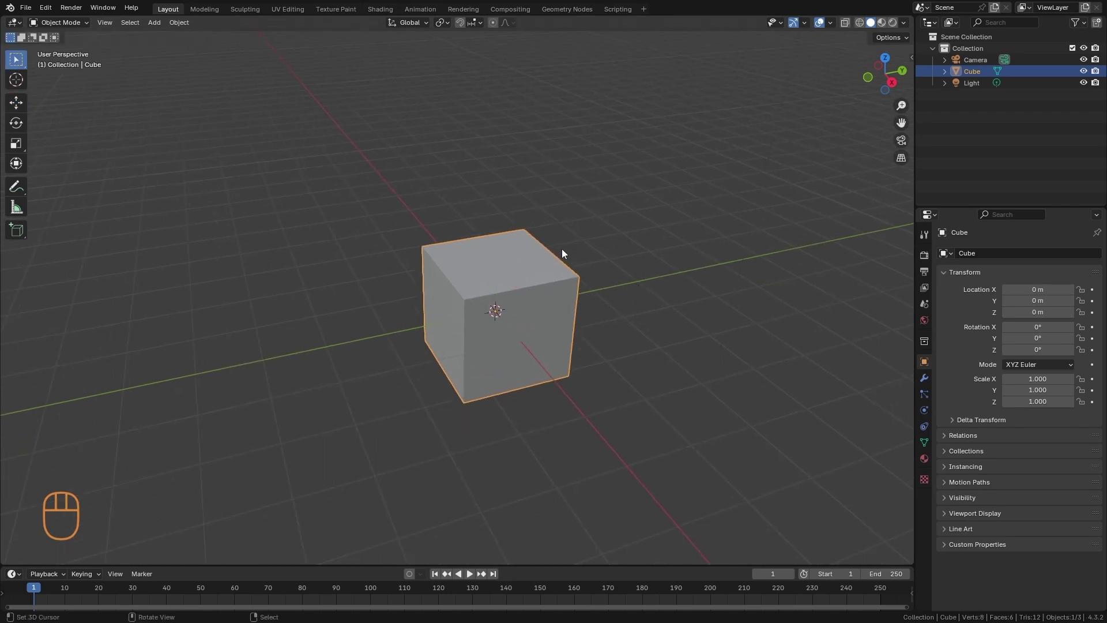
Add the Move tool to Quick Favorites
key(q)
right_click(24, 114)
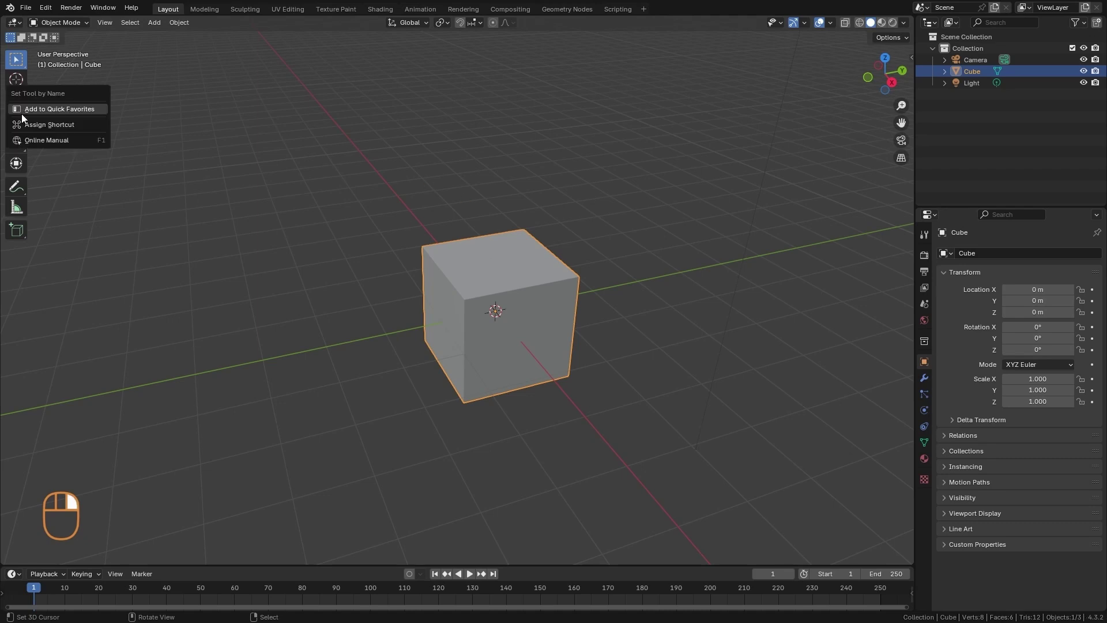
click(58, 108)
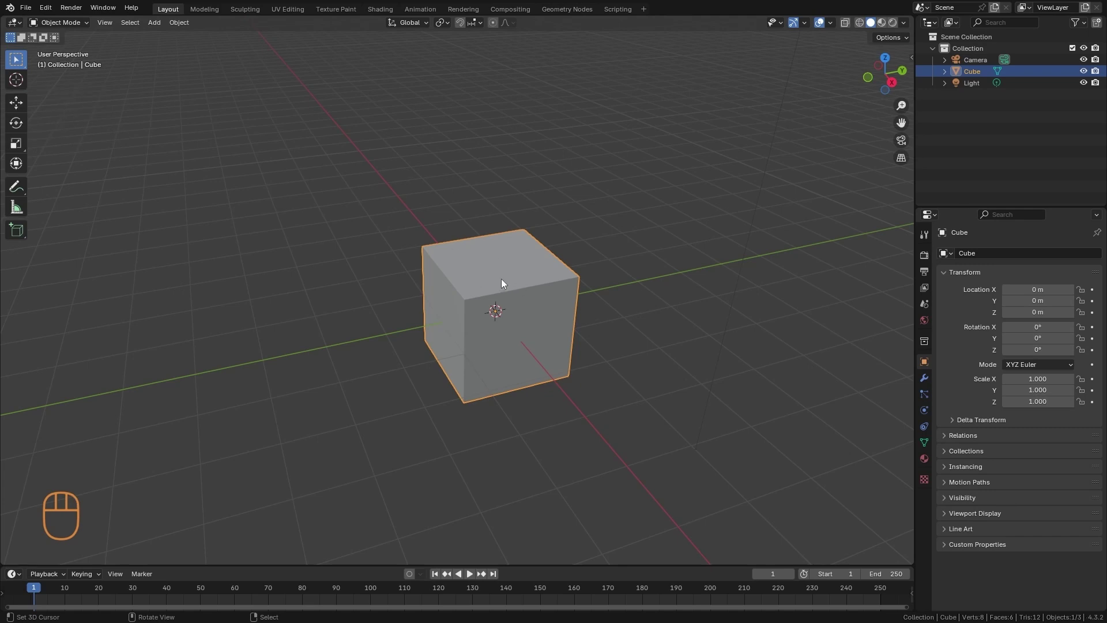
Activate Move from Quick Favorites and shift the cube about 3.34 m along X and 5.71 m along Y
key(q)
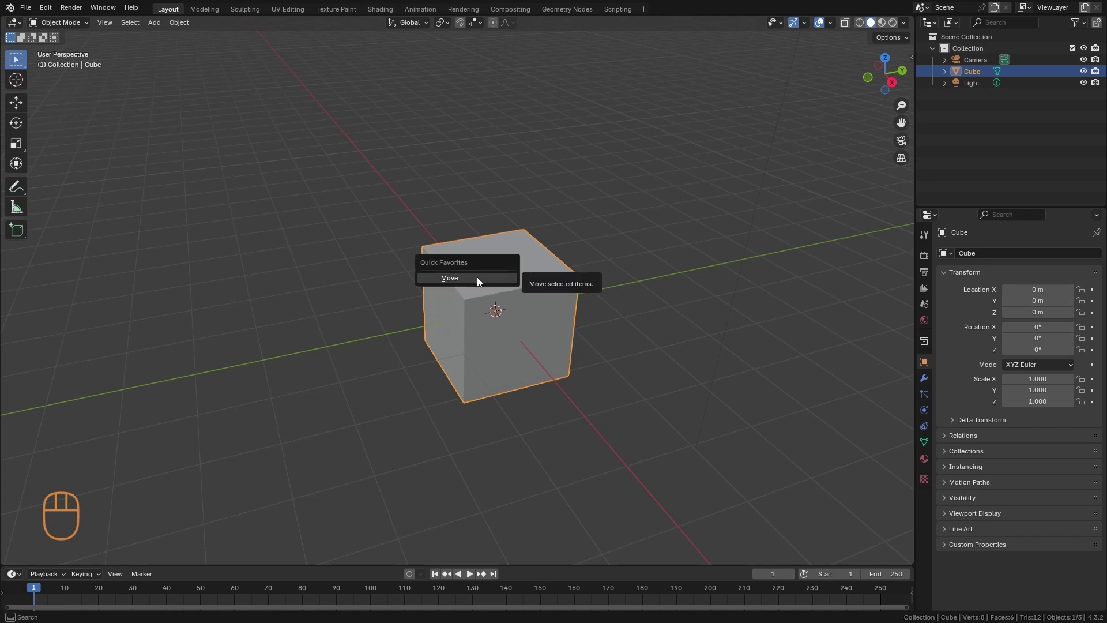
click(478, 281)
ctrl+alt+drag(479, 284, 498, 396)
ctrl+alt+drag(498, 397, 693, 452)
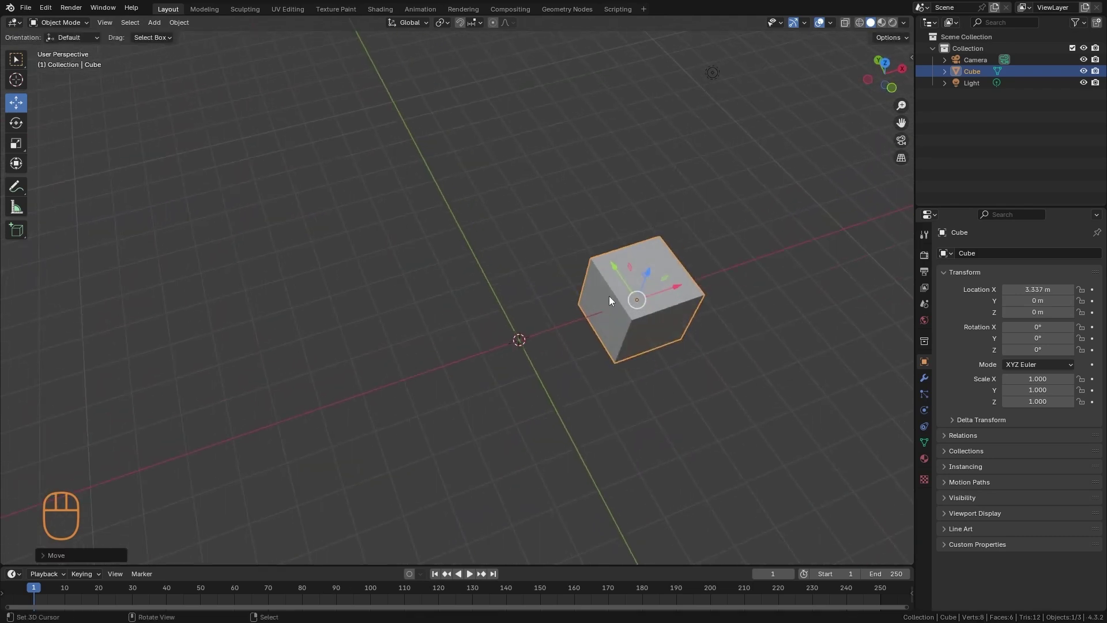
drag(612, 271, 536, 223)
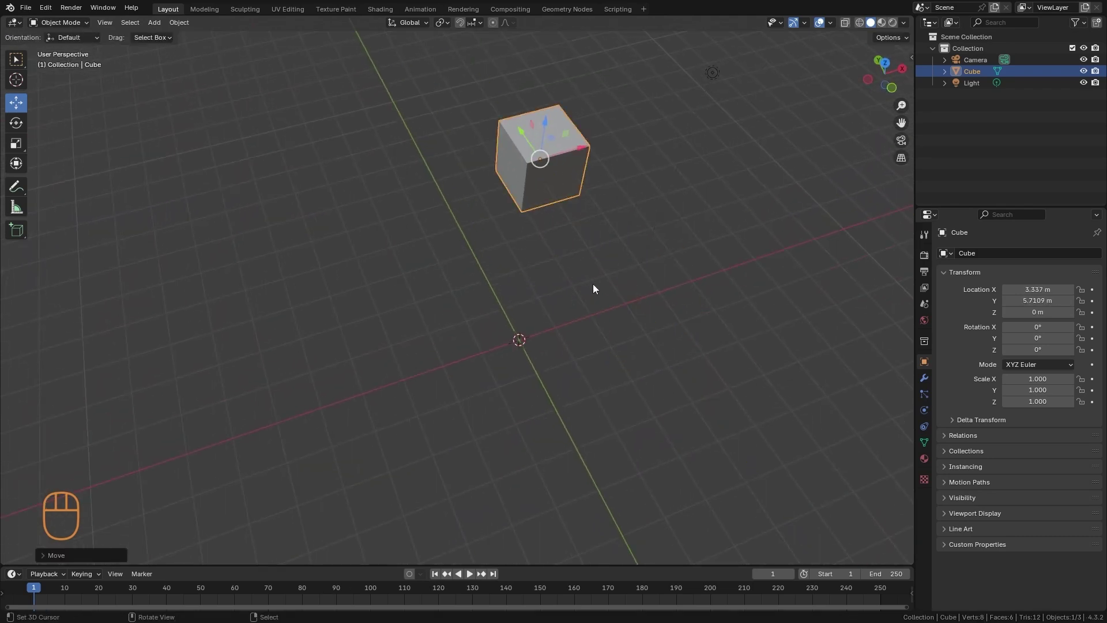
Undo both moves of the cube
key(ctrl+z)
key(ctrl+z)
alt+middle_drag(662, 383, 544, 340)
Remove the Move tool from Quick Favorites
key(q)
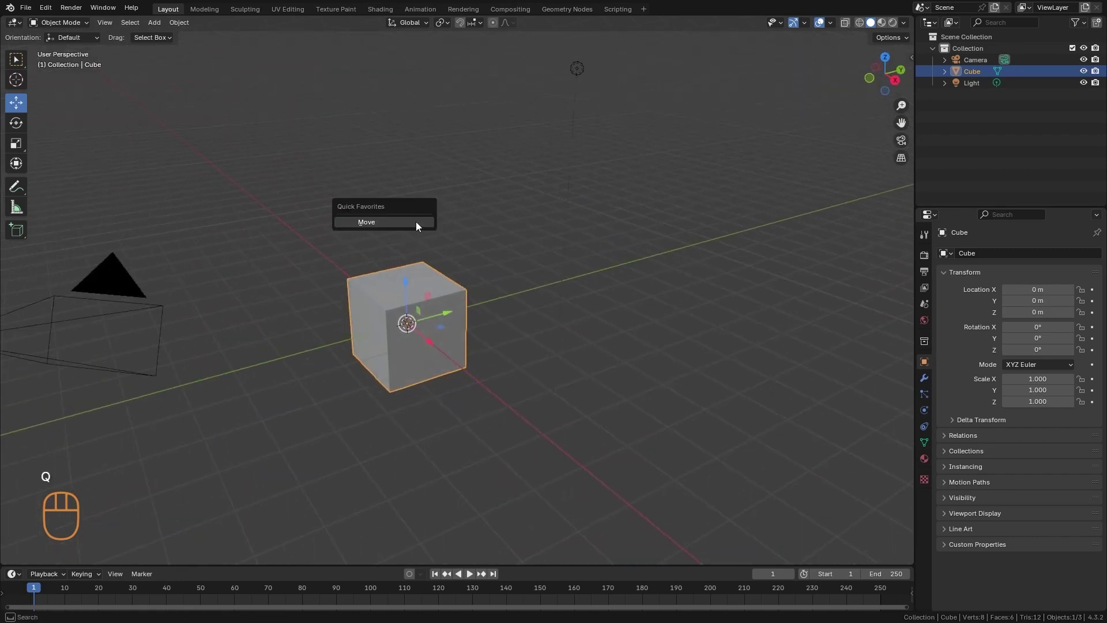
right_click(415, 223)
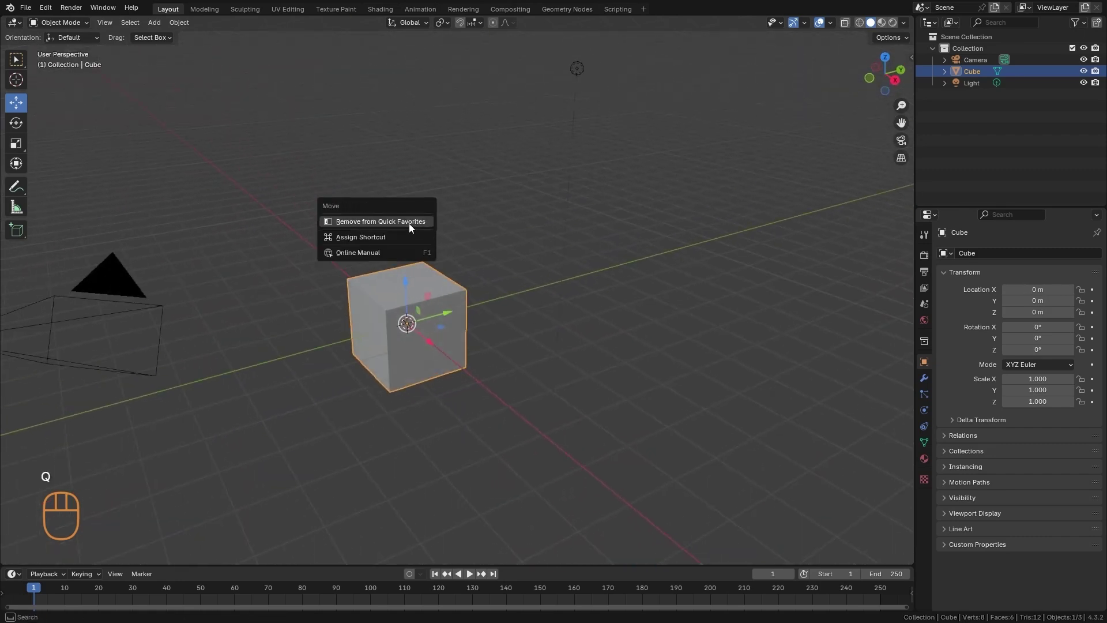
click(408, 221)
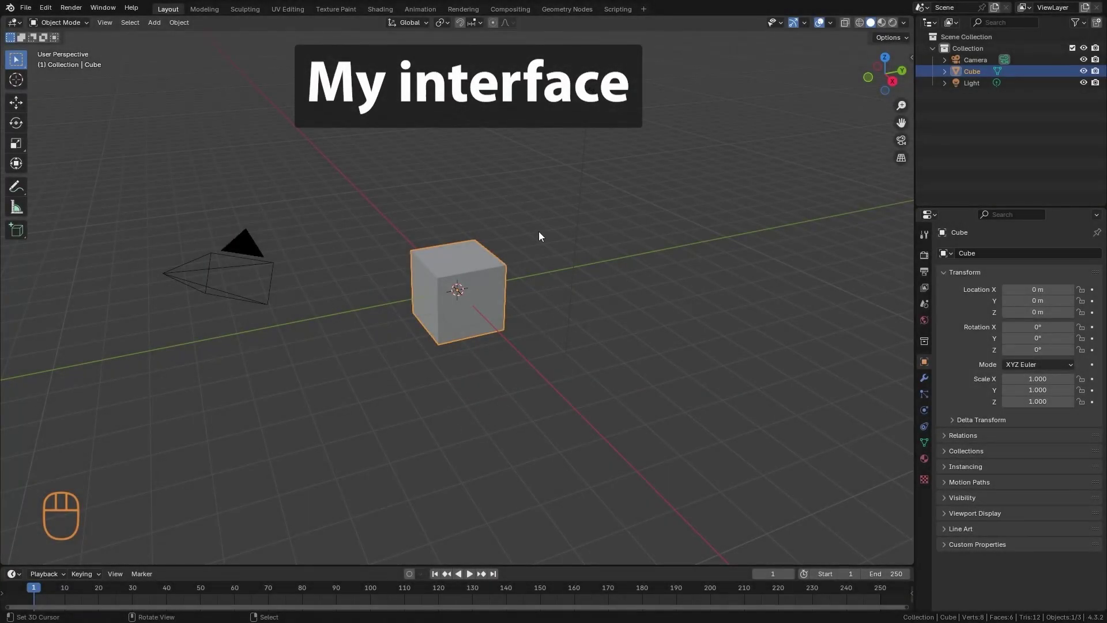
Assign F2 as the shortcut for Object Mode
click(67, 22)
right_click(67, 37)
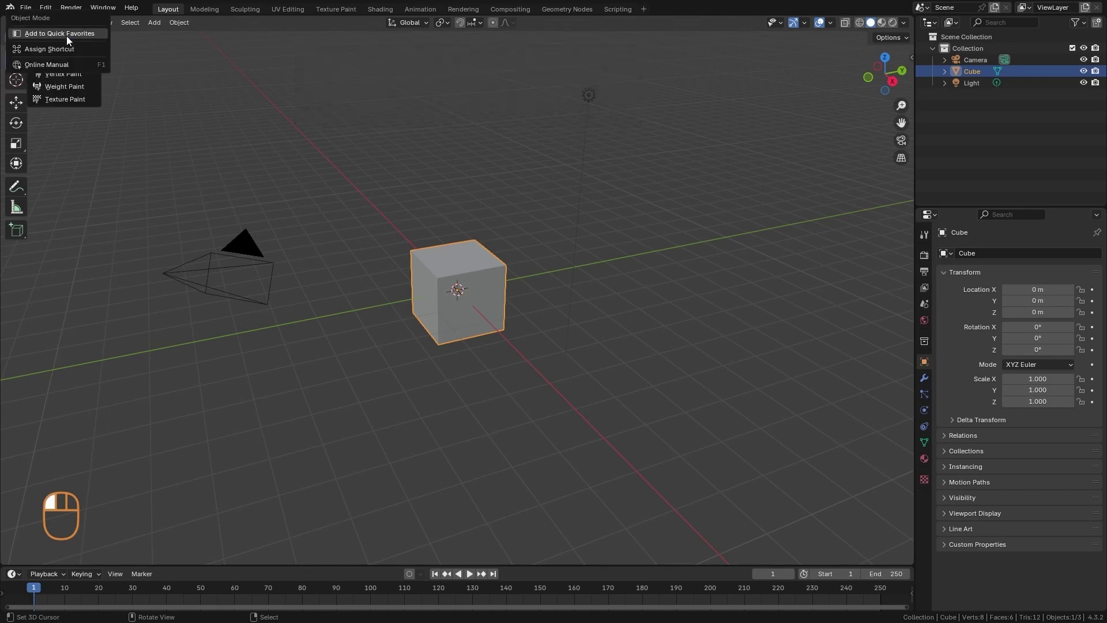
click(67, 48)
key(F5)
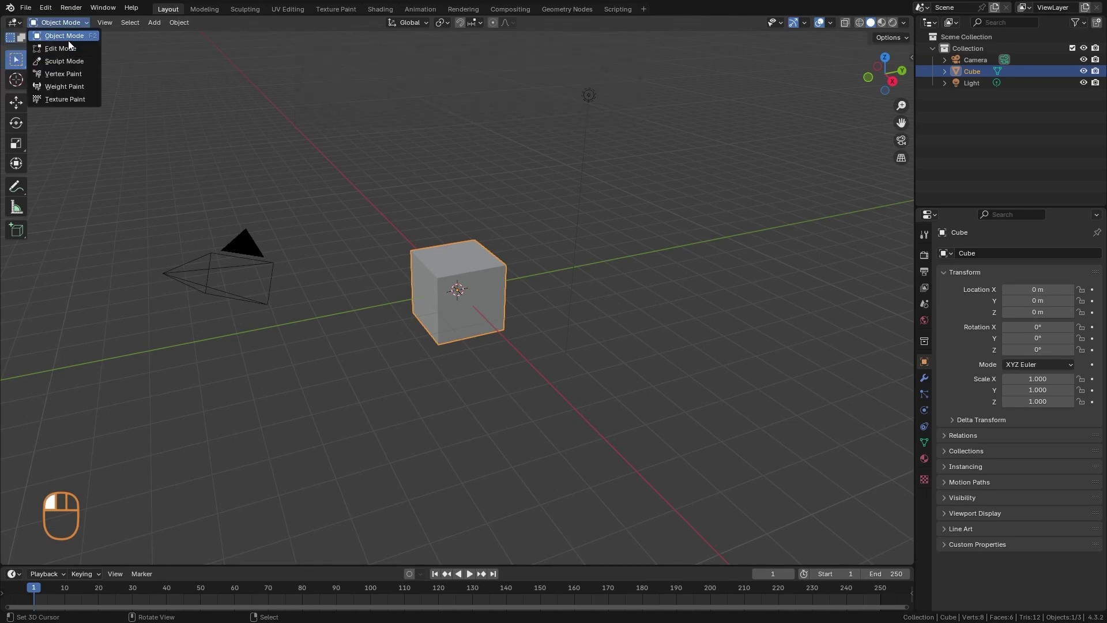
Assign F3 as the shortcut for Sculpt Mode and F4 for Texture Paint
right_click(65, 59)
click(70, 72)
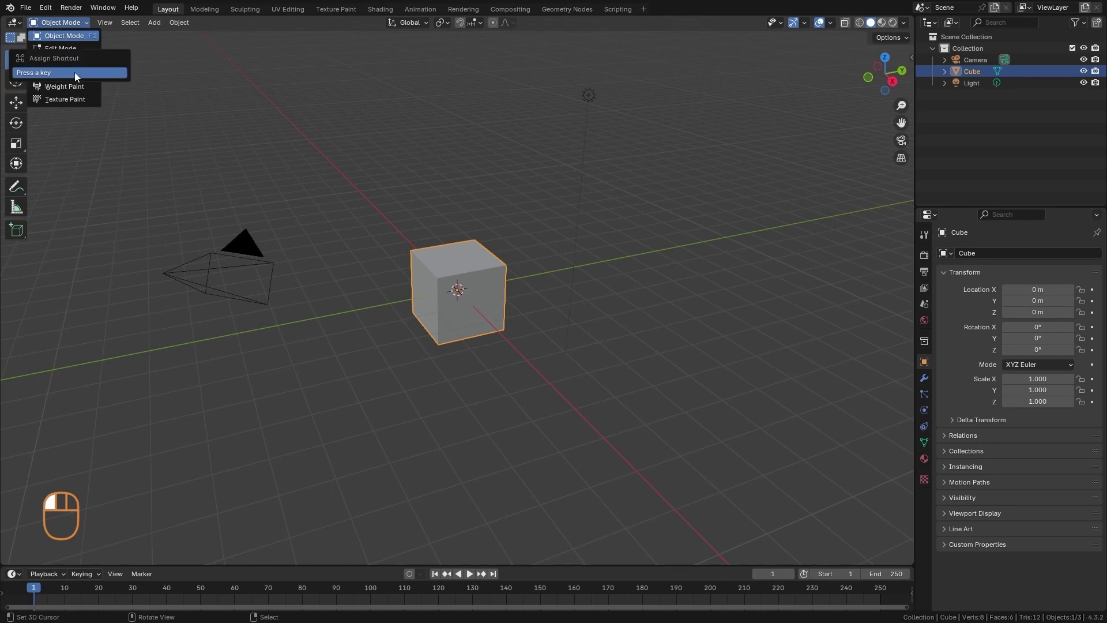
key(F3)
right_click(70, 99)
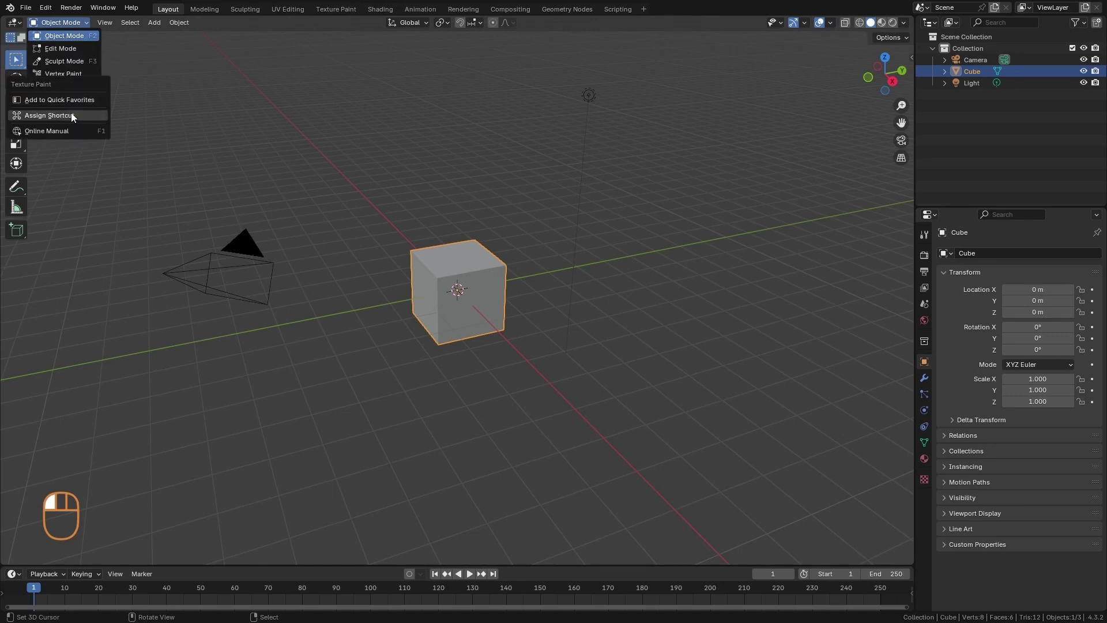
click(70, 115)
key(F4)
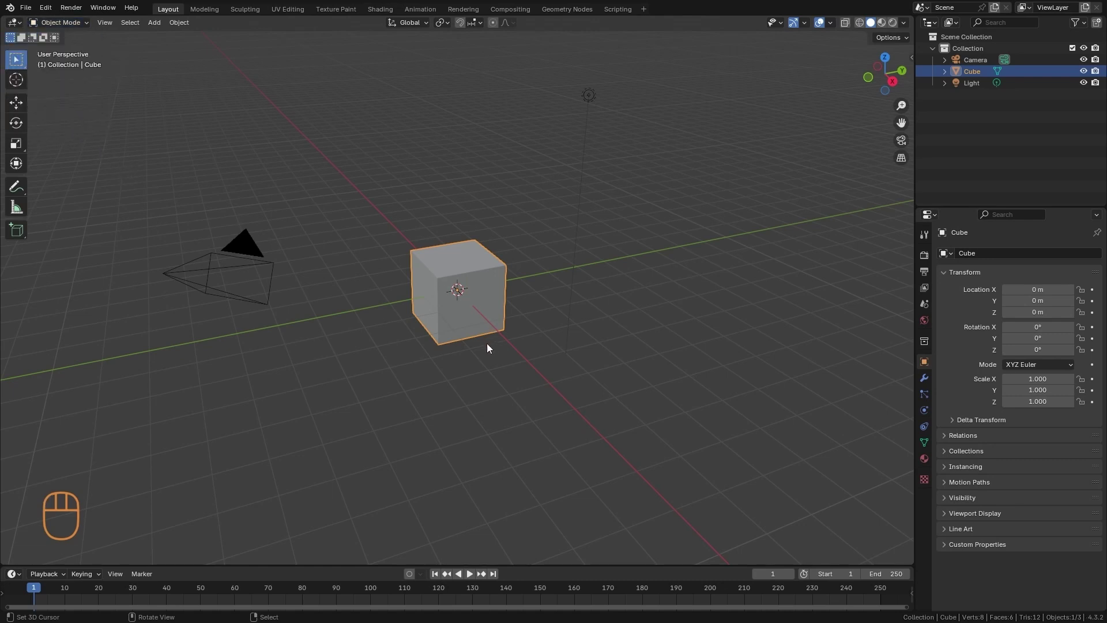
Test the assigned shortcuts by cycling the cube through Sculpt Mode, Texture Paint and Object Mode
key(F3)
key(F4)
key(F2)
key(F3)
key(F4)
key(F2)
Add the cube's Wireframe option from Viewport Display to Quick Favorites
click(972, 513)
scroll(995, 510, down, 3)
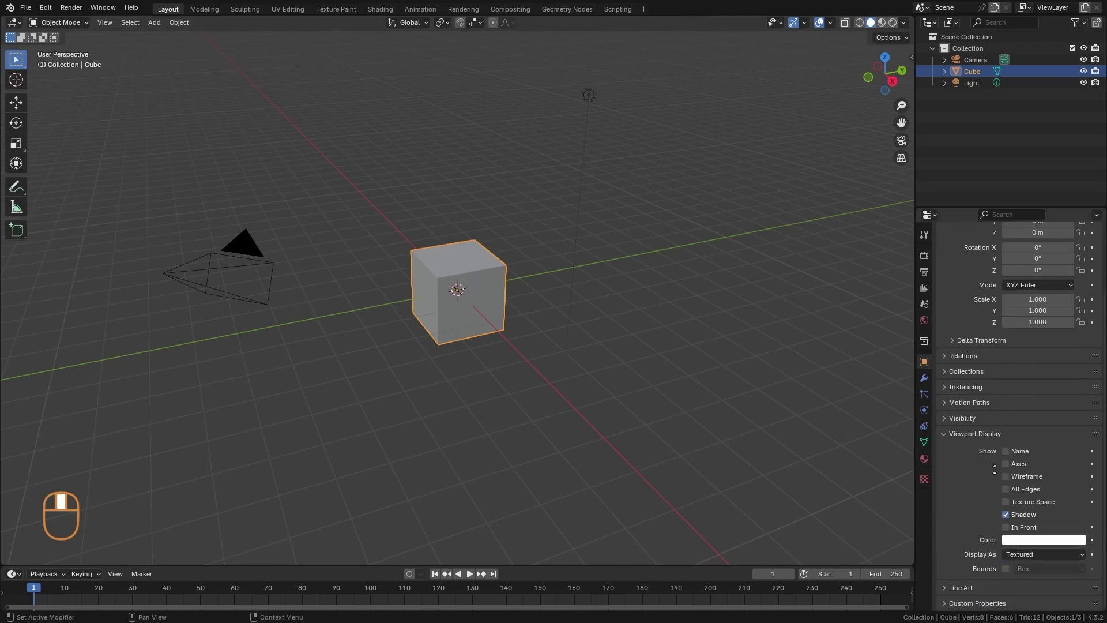
right_click(1007, 475)
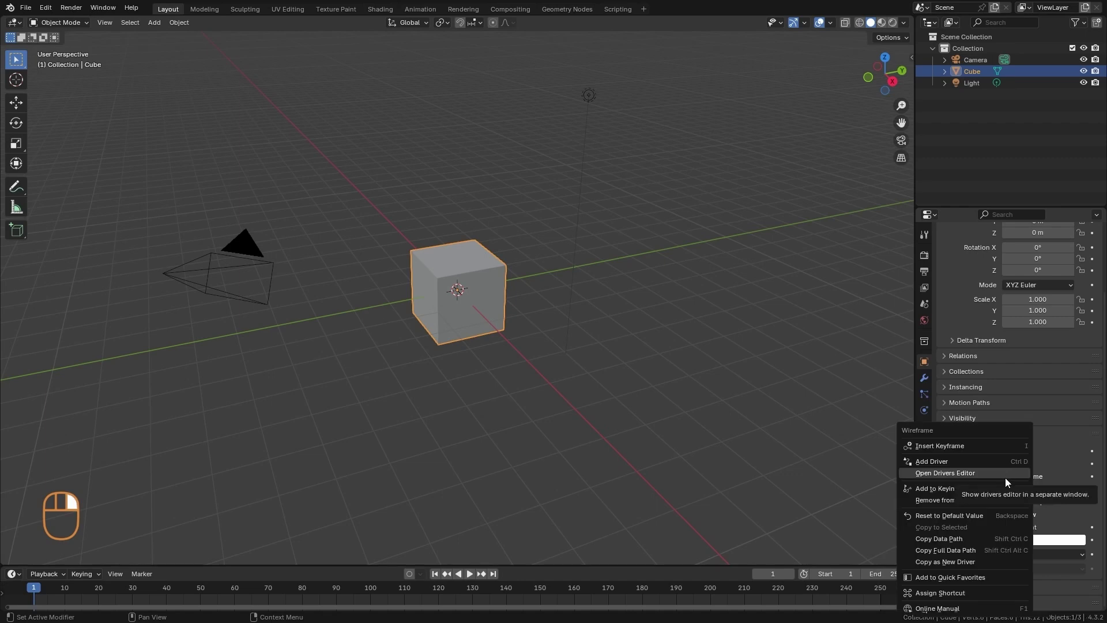
click(956, 574)
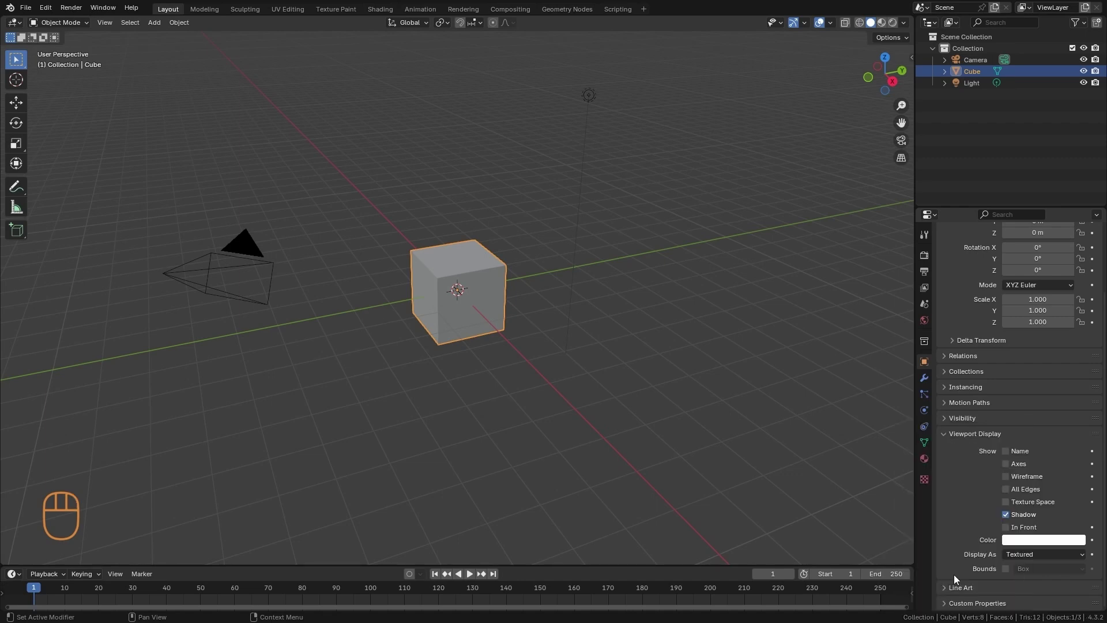
Toggle the cube's wireframe display on and off repeatedly through Quick Favorites
key(q)
click(473, 288)
key(q)
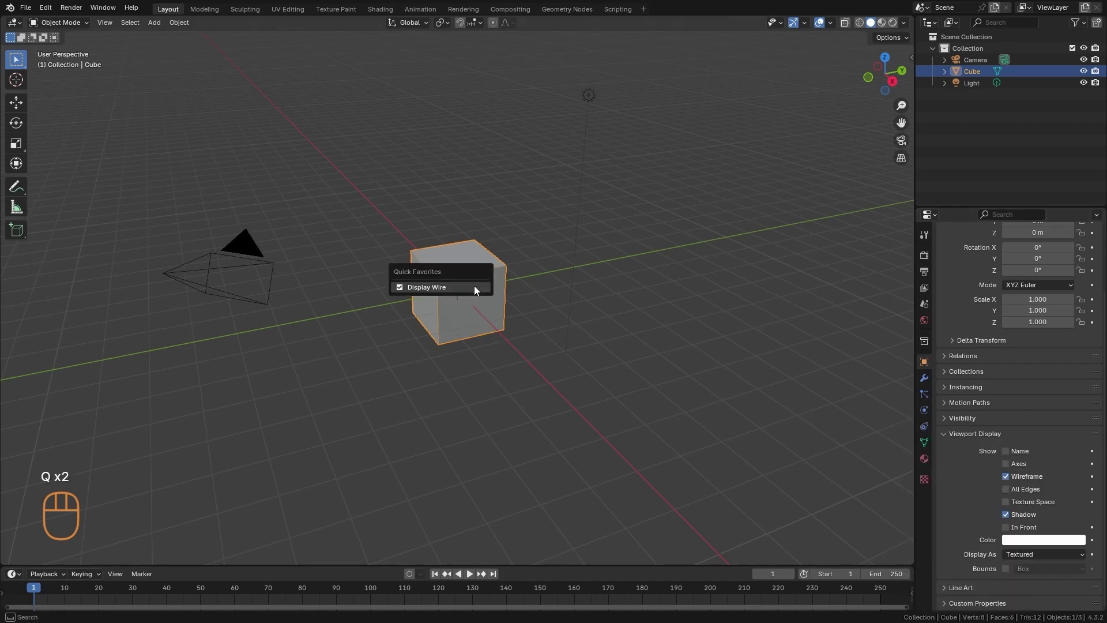
click(474, 285)
alt+drag(492, 351, 519, 358)
scroll(536, 337, up, 3)
key(a)
key(q)
click(544, 327)
key(q)
click(547, 332)
middle_drag(621, 421, 518, 249)
key(q)
key(q)
Add the Shade Smooth and Shade Flat commands to Quick Favorites
scroll(576, 404, down, 4)
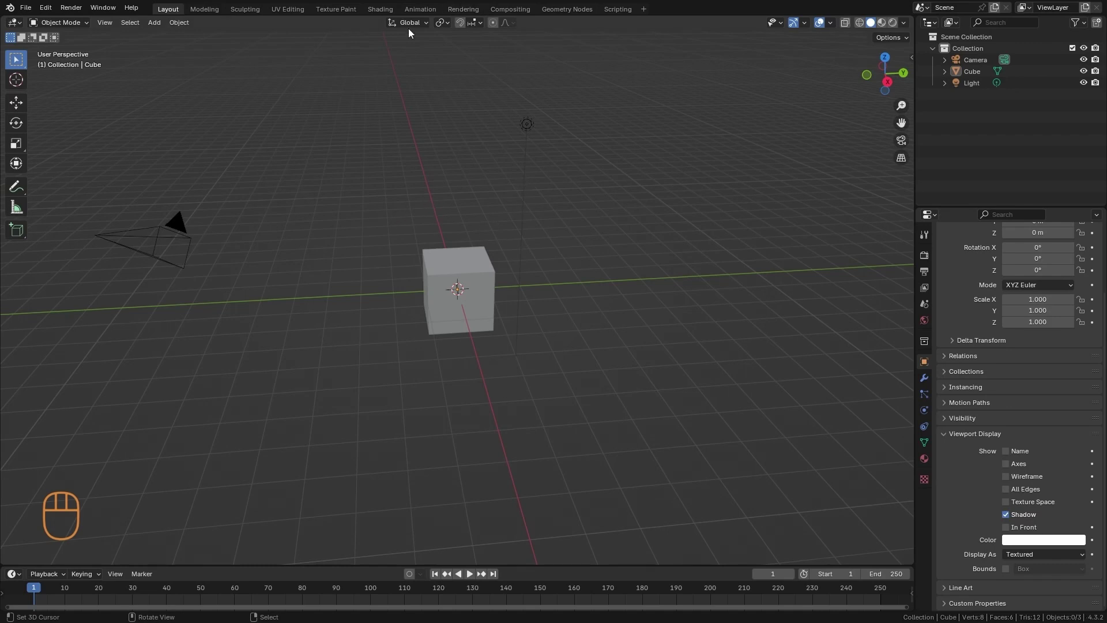
click(178, 22)
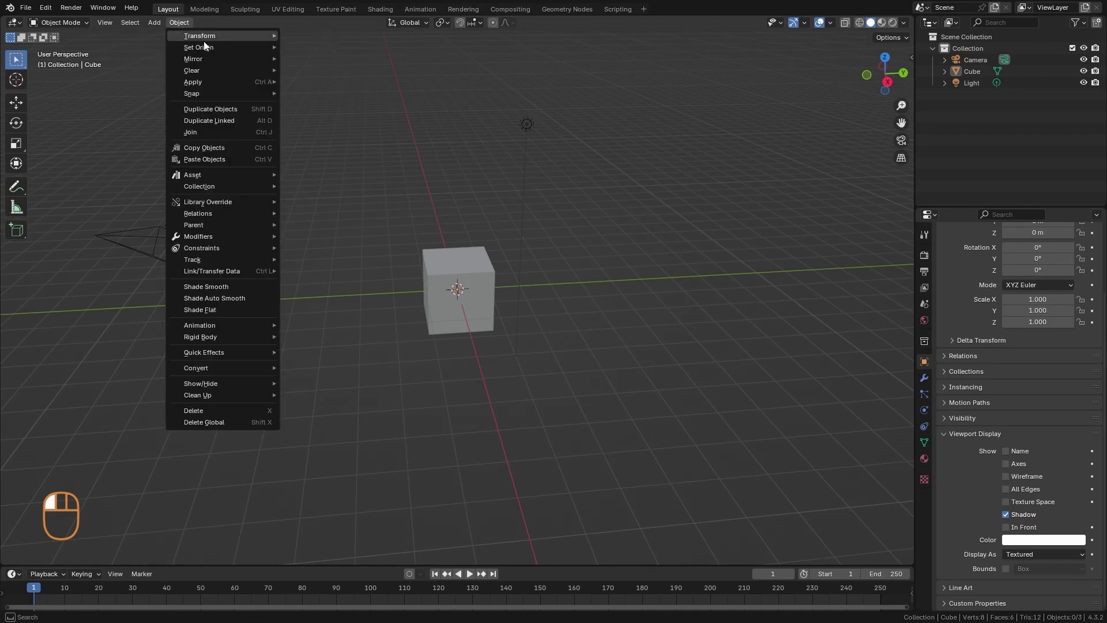
right_click(220, 284)
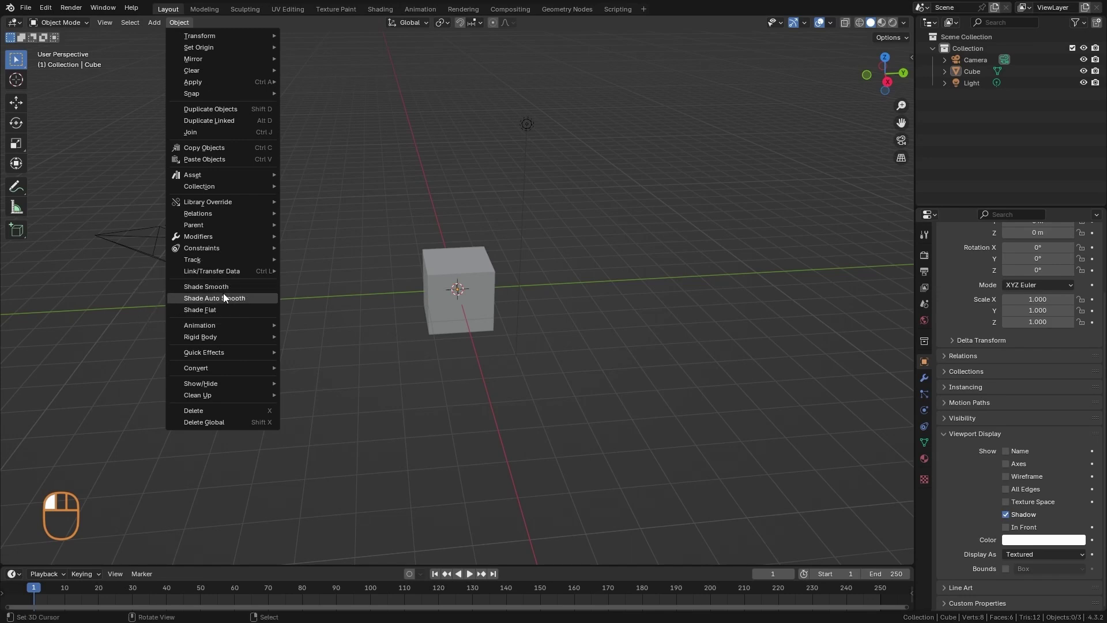
right_click(220, 309)
click(219, 309)
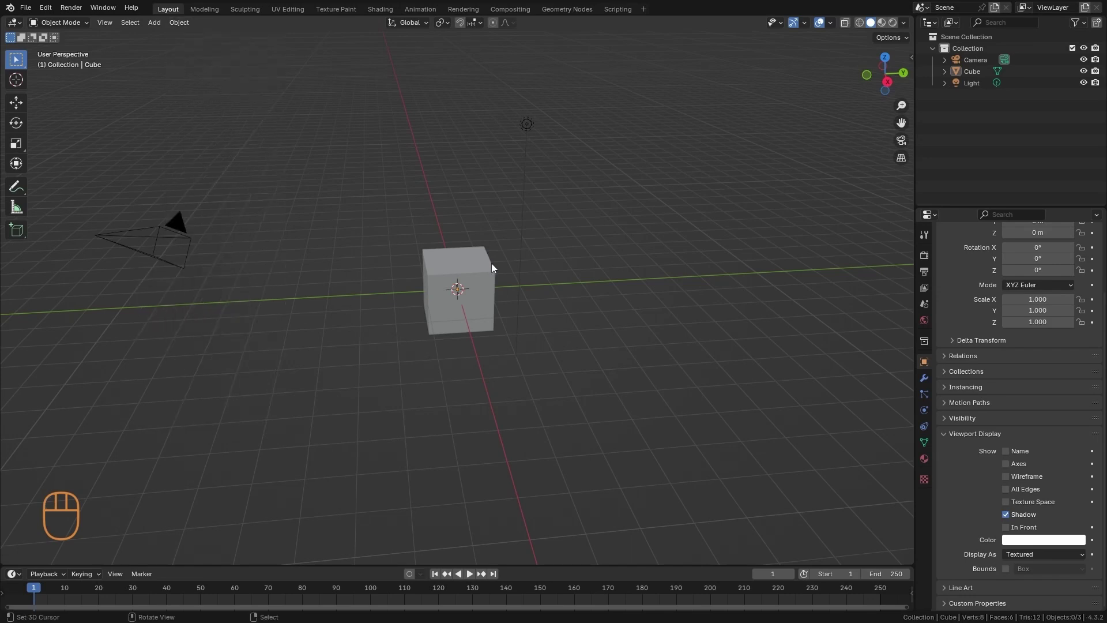
Select the cube, apply Shade Flat from Quick Favorites and check its shading
click(489, 265)
key(q)
click(471, 276)
ctrl+alt+middle_drag(493, 314, 593, 367)
alt+middle_drag(593, 367, 554, 374)
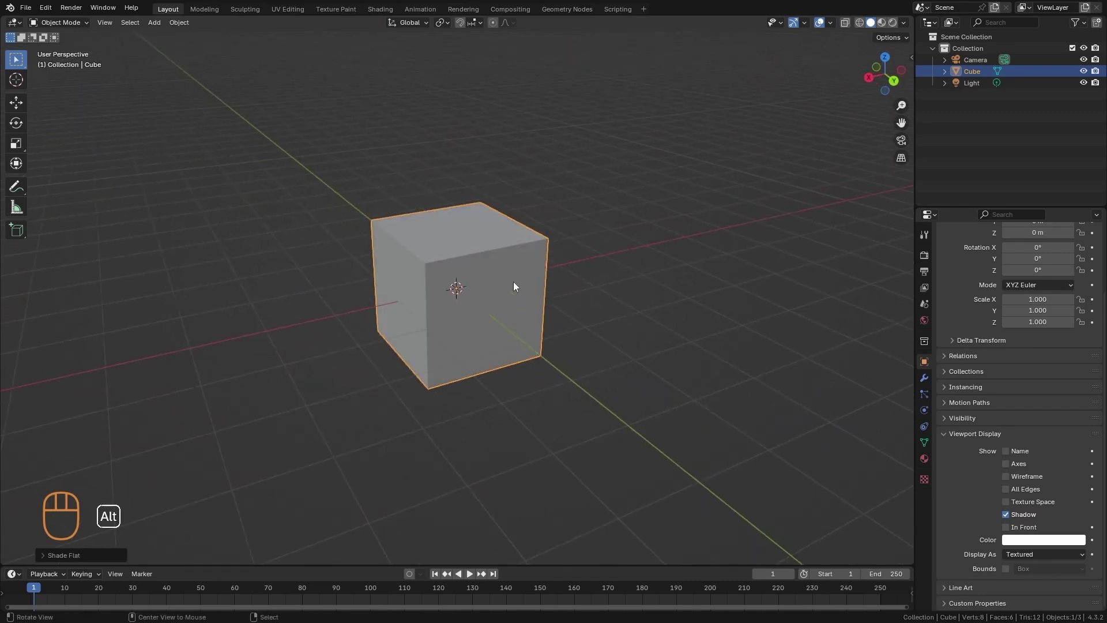
mouse_move(513, 281)
ctrl+alt+middle_down()
mouse_move(448, 402)
mouse_move(556, 340)
mouse_move(600, 352)
mouse_move(489, 269)
mouse_move(476, 282)
ctrl+alt+middle_up()
Enter Edit Mode with nothing selected and add the LoopTools Relax command to Quick Favorites
key(Tab)
key(alt+a)
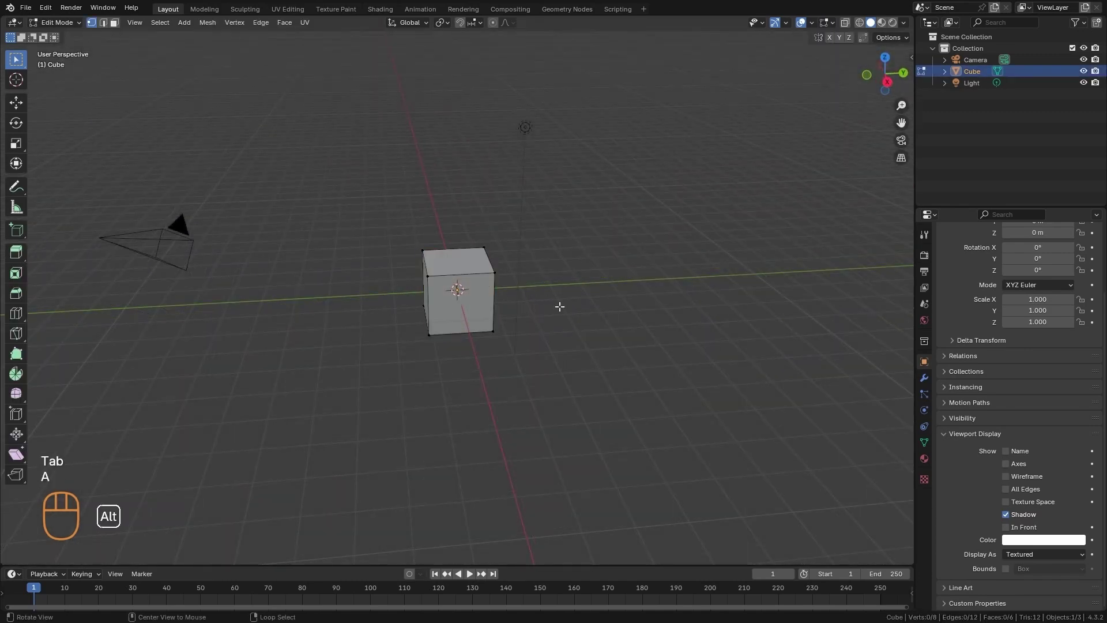
middle_drag(558, 306, 502, 306)
key(n)
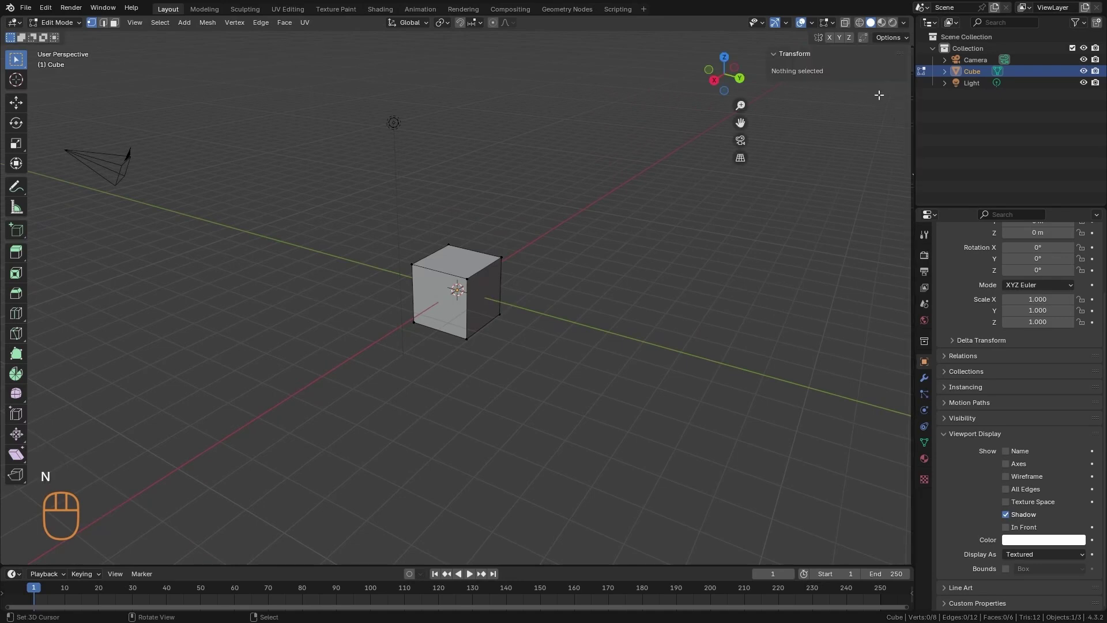
click(906, 198)
click(791, 56)
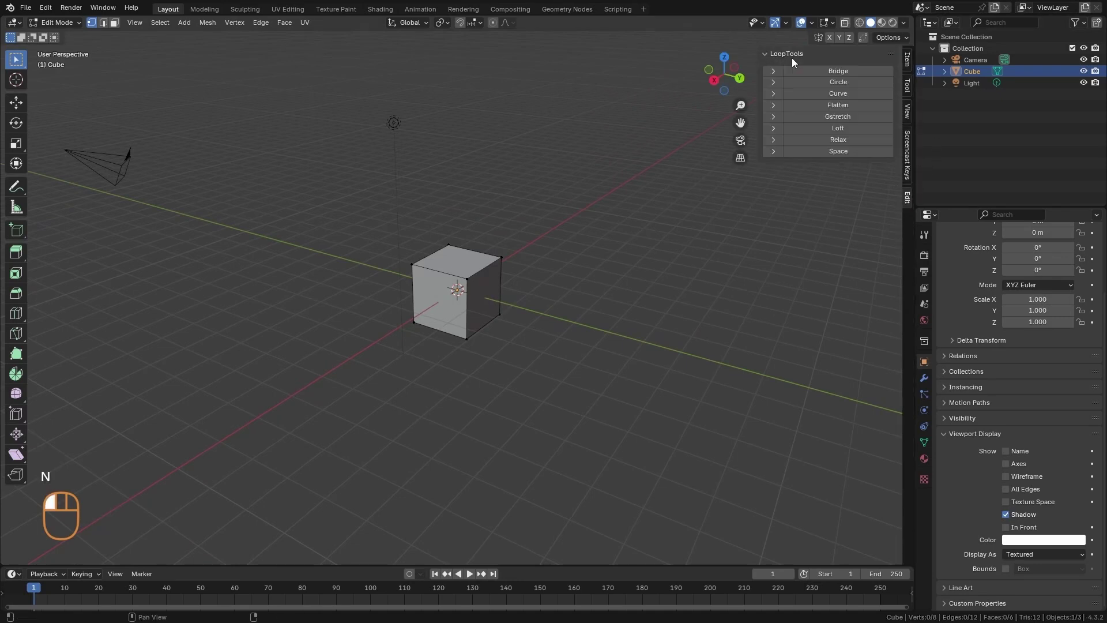
right_click(821, 140)
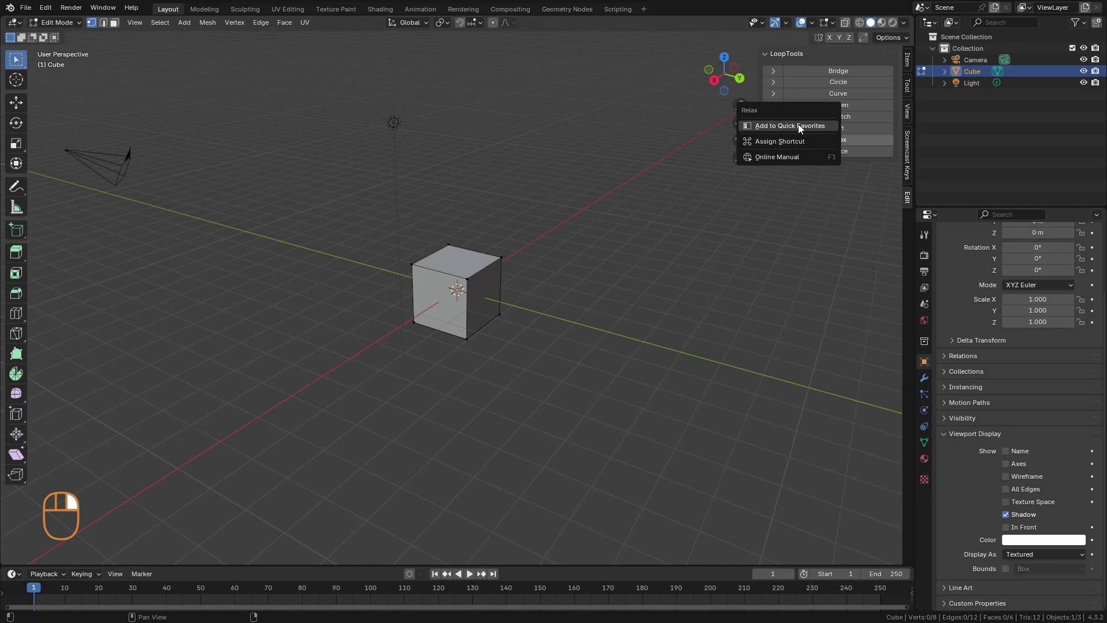
click(801, 126)
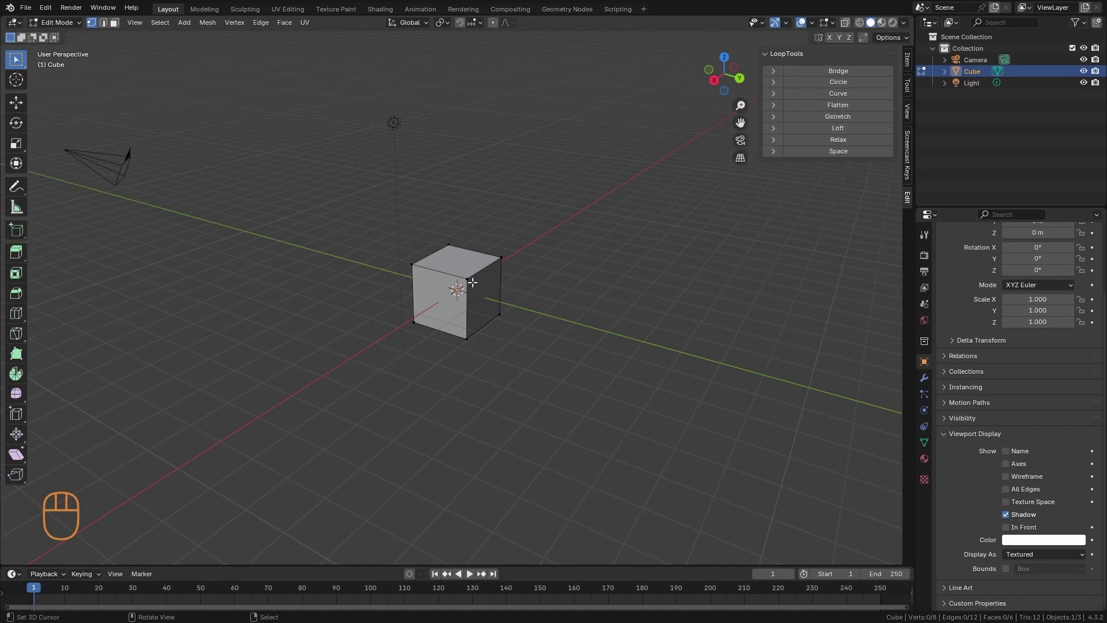
Select the whole cube mesh and apply Relax repeatedly from Quick Favorites
key(a)
ctrl+alt+drag(469, 355, 495, 282)
key(q)
click(494, 279)
key(q)
double_click(494, 278)
key(q)
click(491, 278)
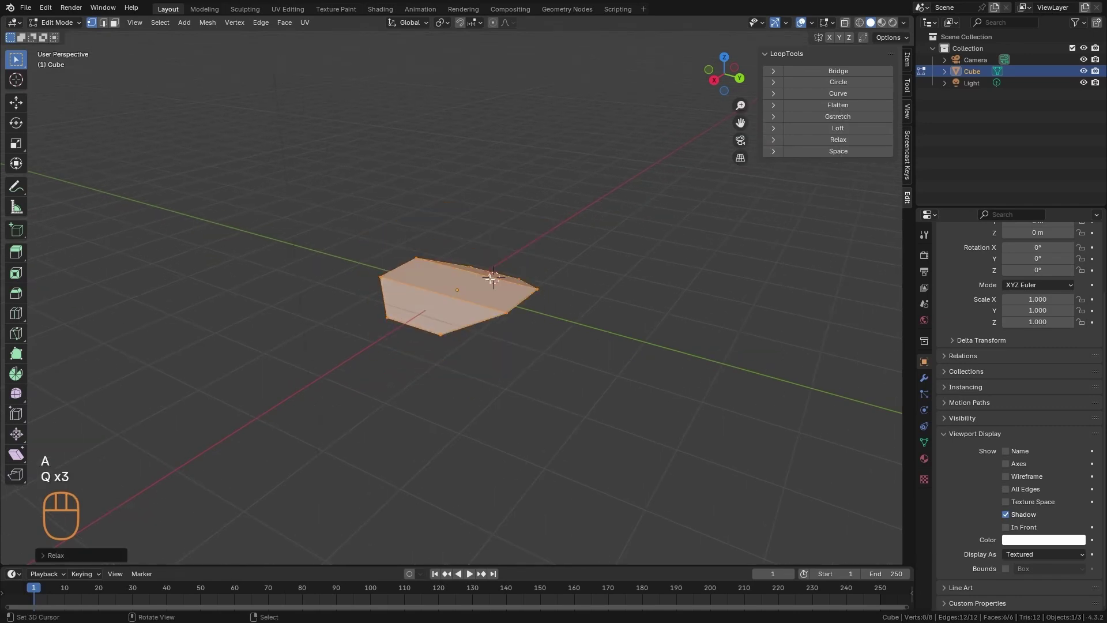
Undo the Relax operations on the cube mesh
key(ctrl+z)
key(ctrl+z)
key(ctrl+z)
key(ctrl+z)
Return the cube to Object Mode, deselect everything and hide the viewport sidebar
key(Tab)
key(a)
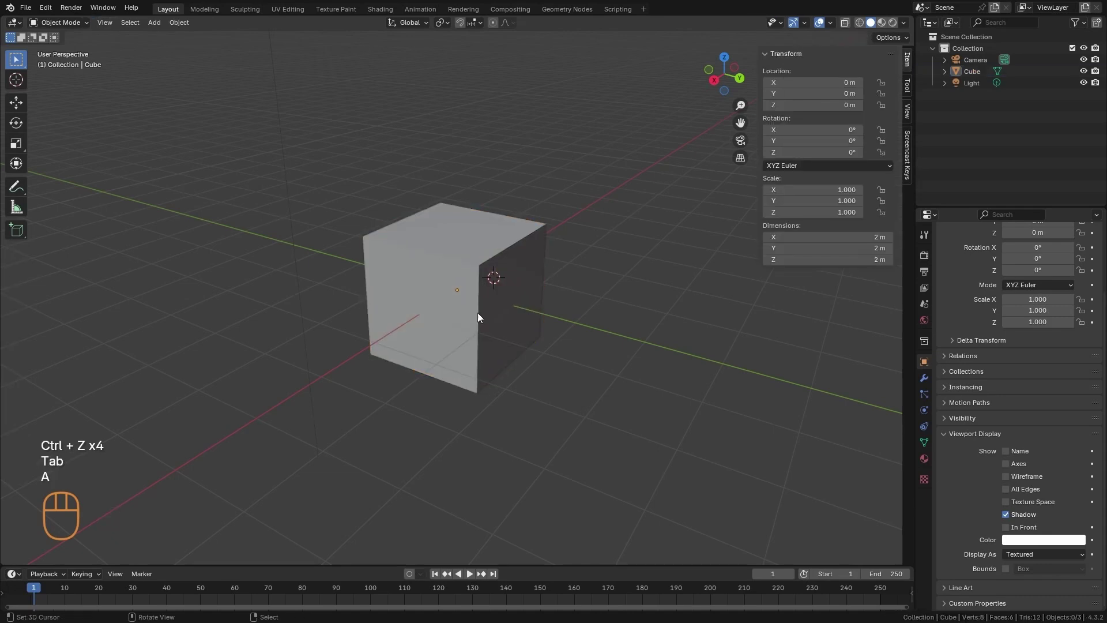
key(n)
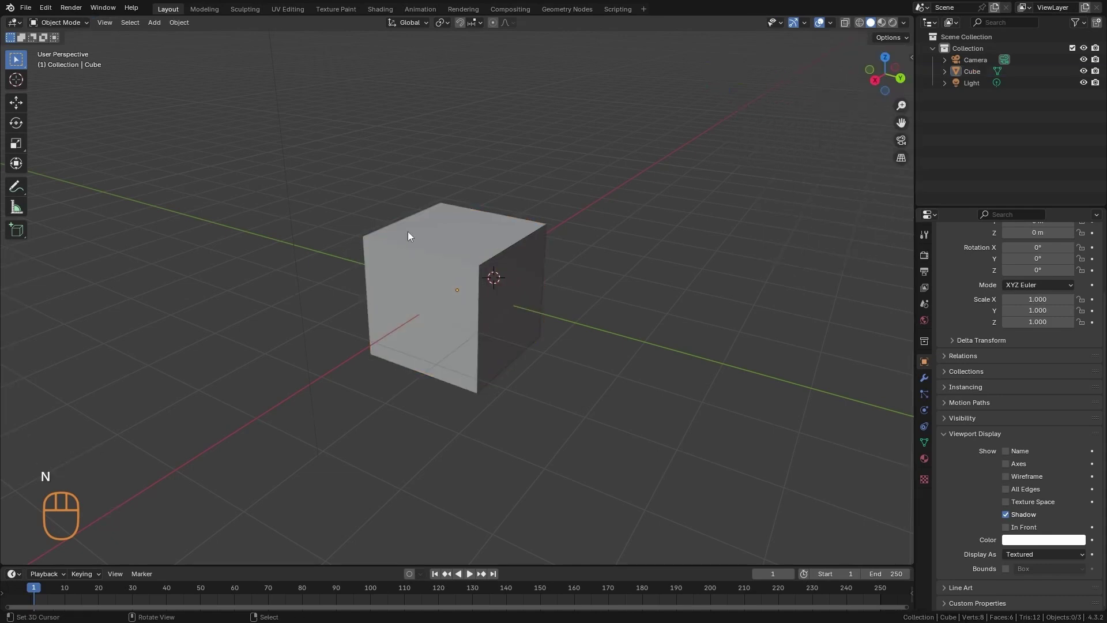
scroll(438, 288, down, 5)
mouse_move(482, 364)
alt+mouse_down()
mouse_move(485, 336)
mouse_move(489, 365)
alt+mouse_up()
ctrl+alt+drag(488, 365, 597, 343)
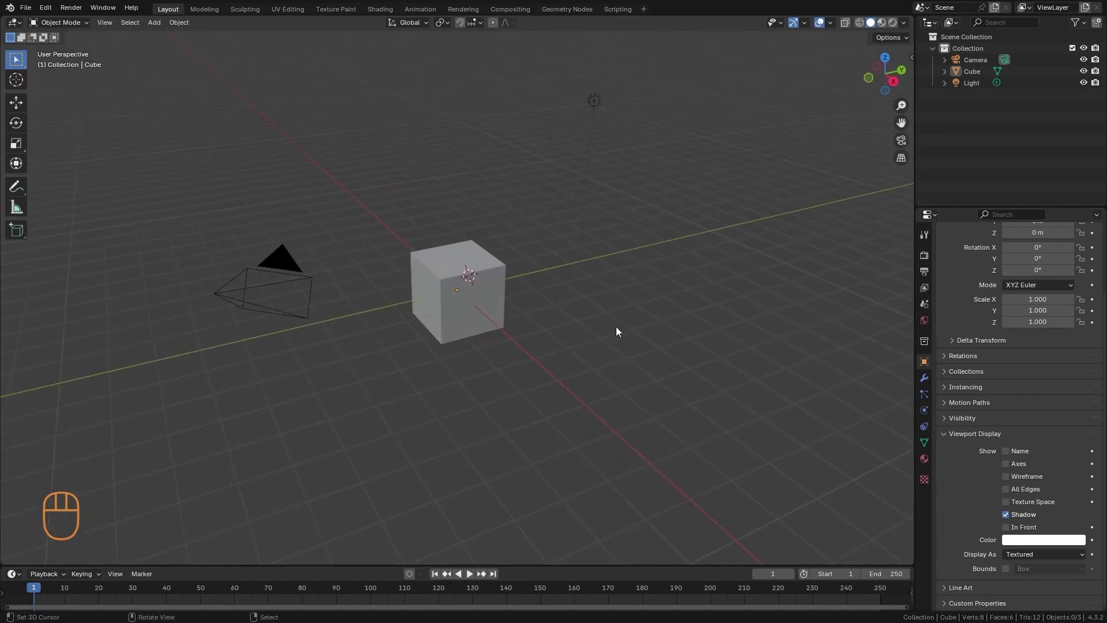